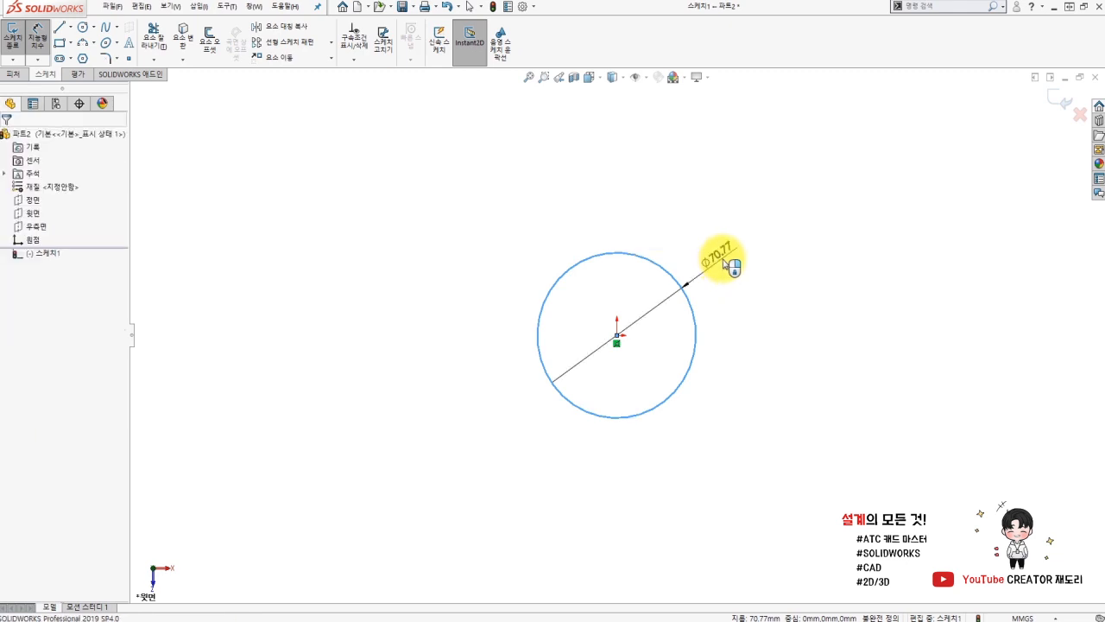
Step: Set the circle's diameter to 30 mm and finish the sketch
text(30)
key(Return)
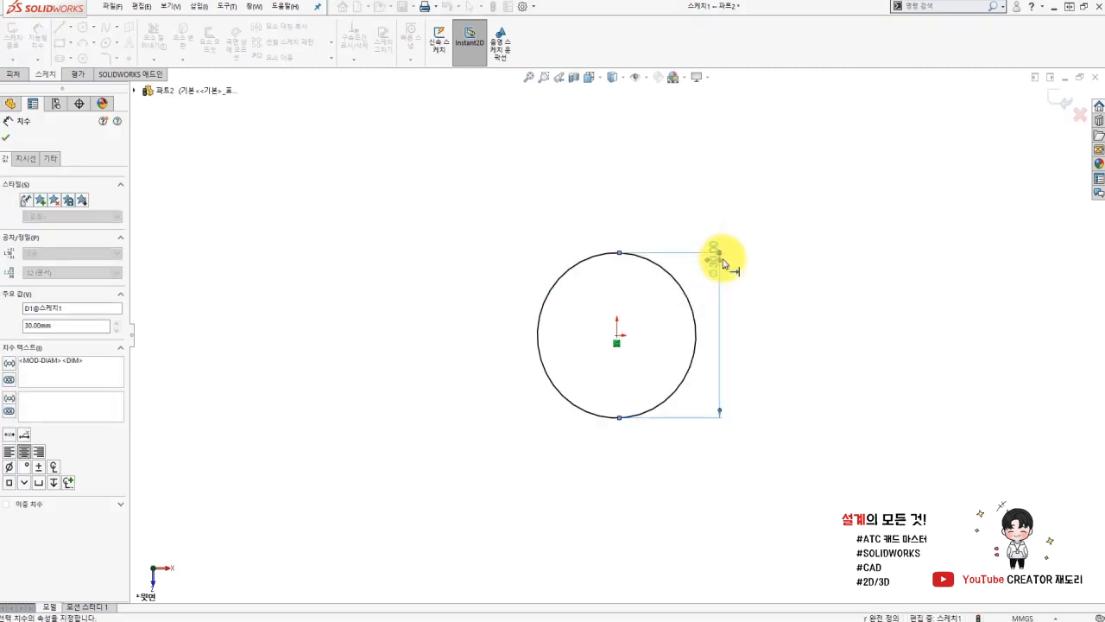
click(1055, 99)
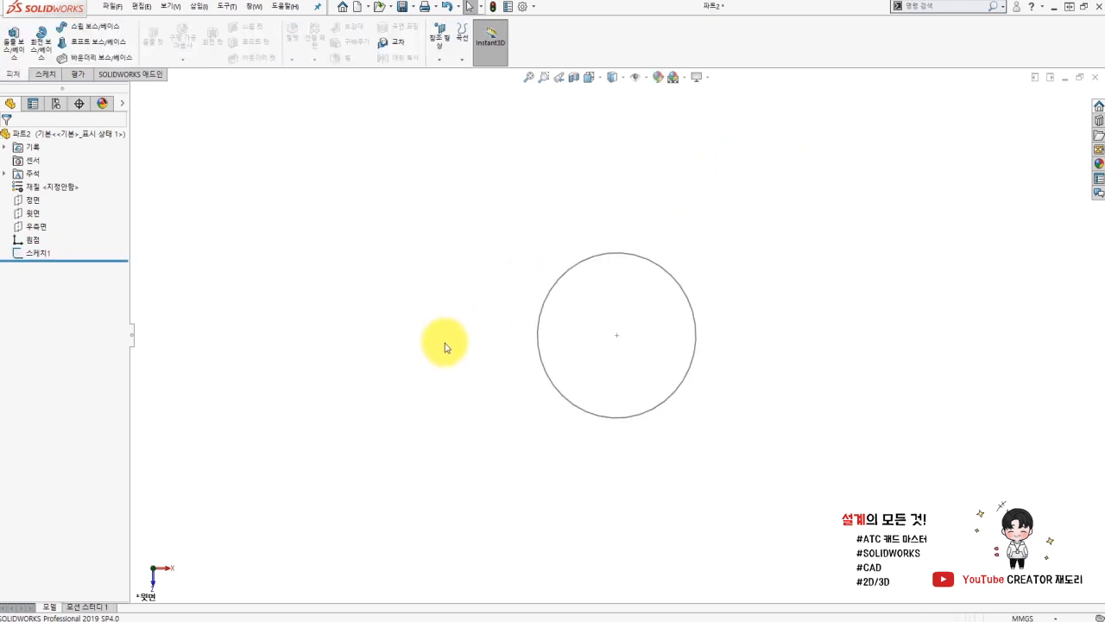
Step: Start a helix curve using the 30 mm circle sketch as its base
key(ctrl+7)
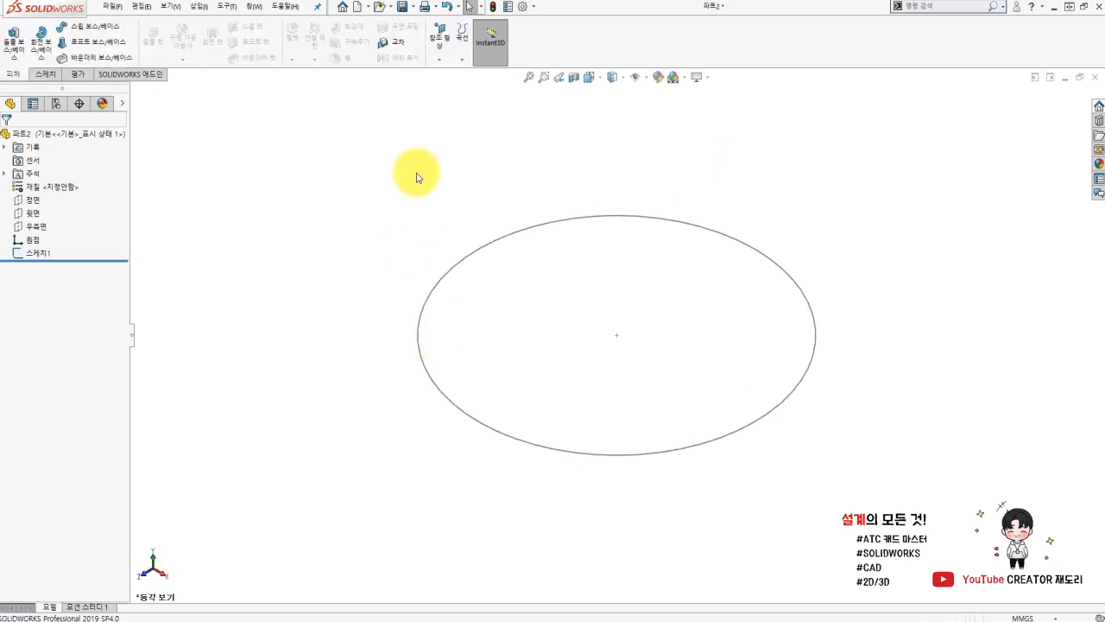
click(461, 62)
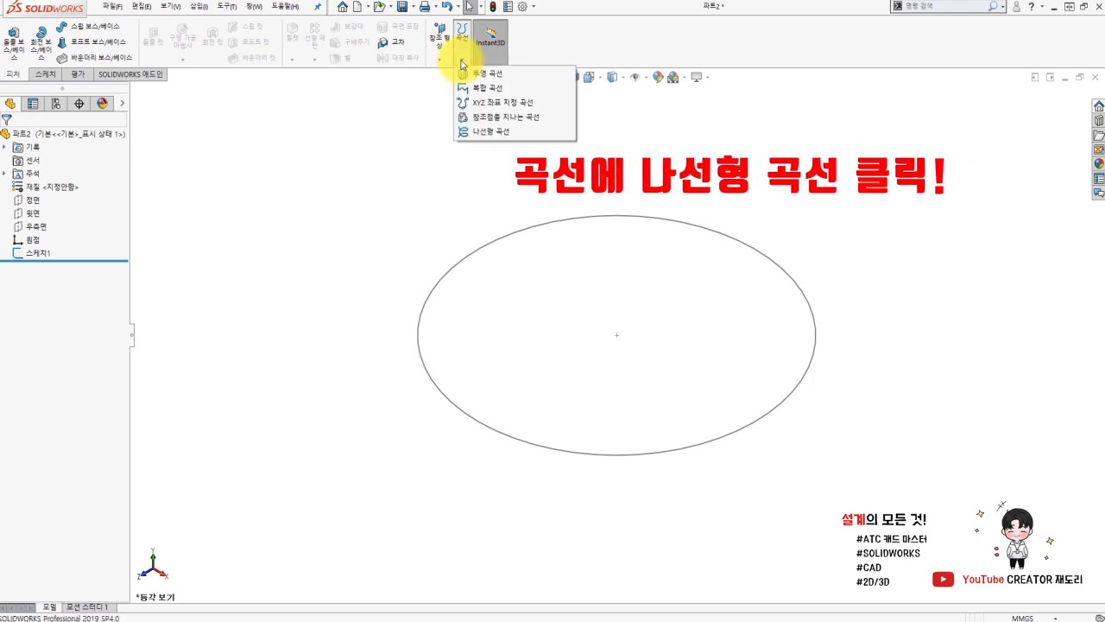
click(481, 133)
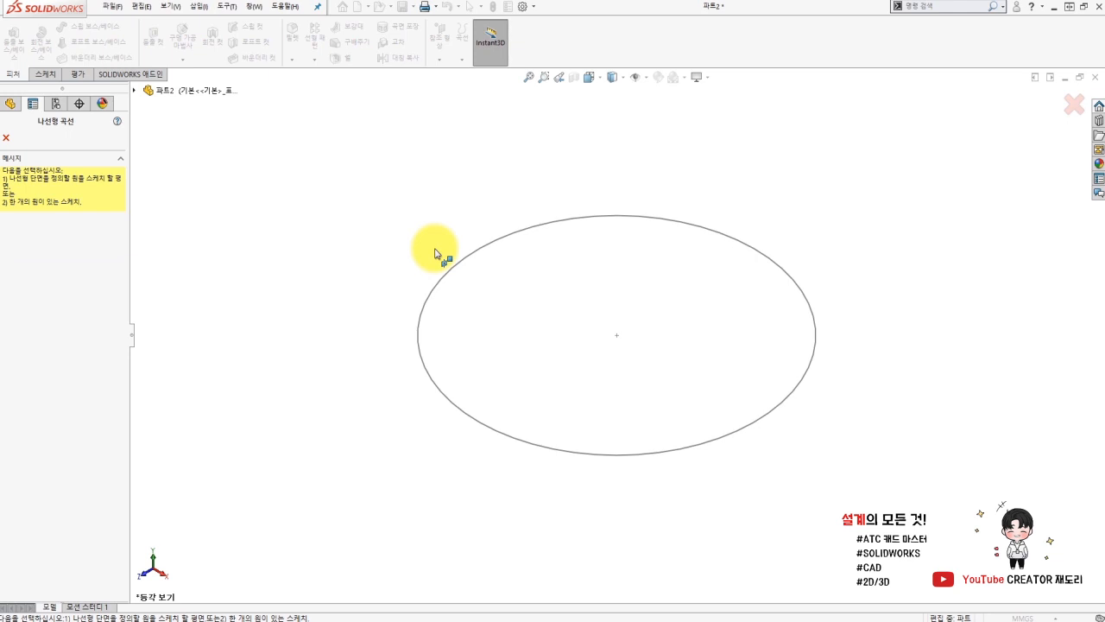
click(507, 241)
scroll(518, 251, down, 4)
scroll(548, 252, up, 7)
scroll(786, 229, up, 5)
scroll(725, 293, down, 3)
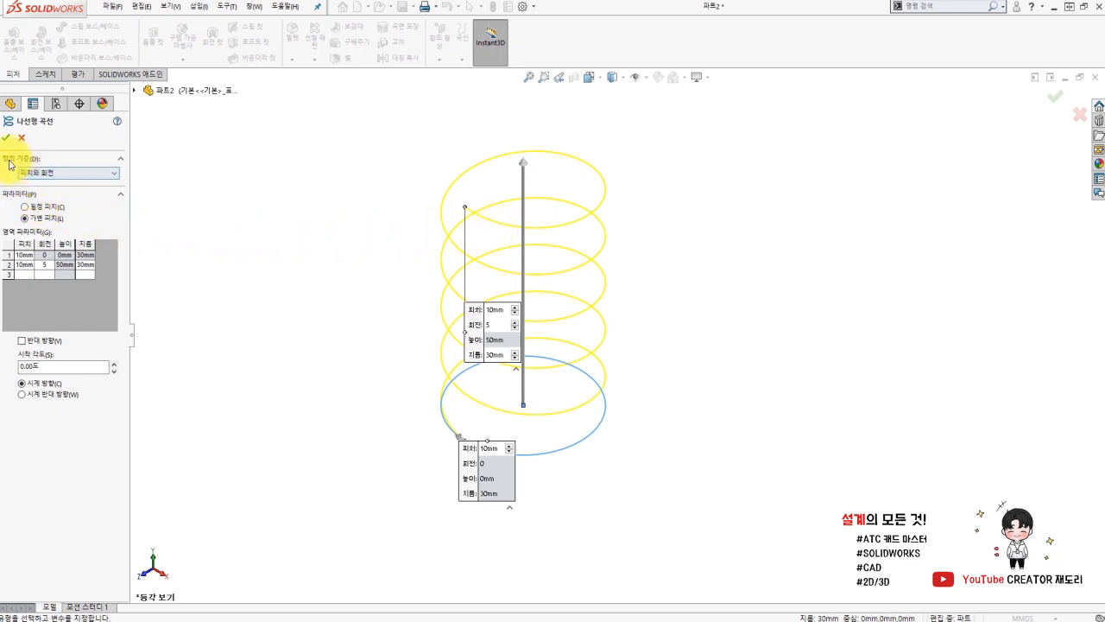
Step: Define the helix by pitch and revolution, with a constant pitch of 10 mm and 6 revolutions
click(34, 176)
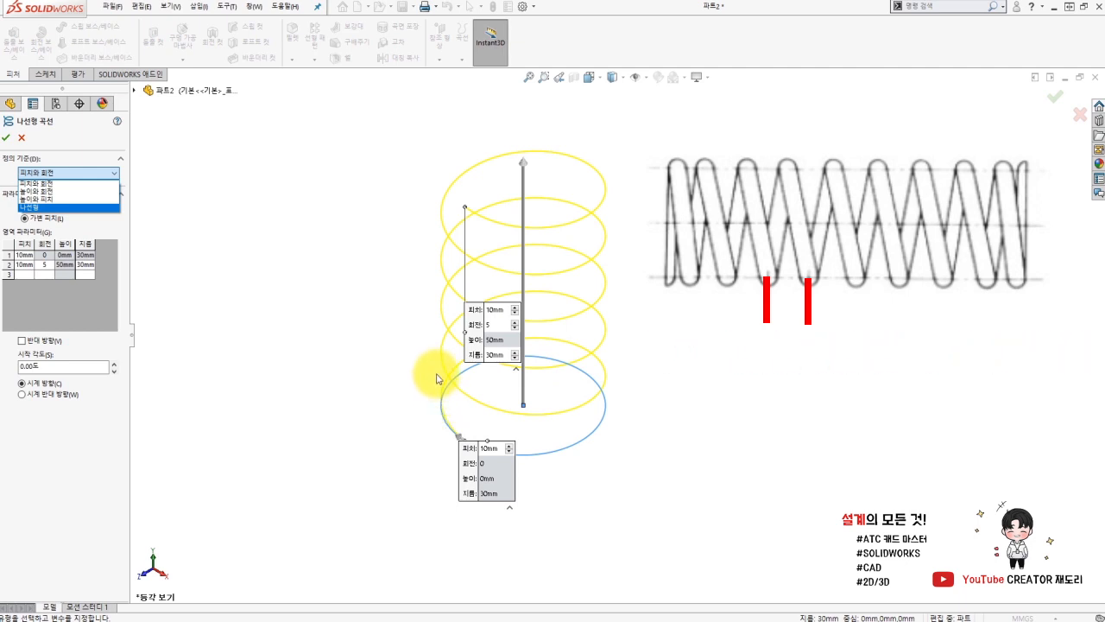
click(40, 184)
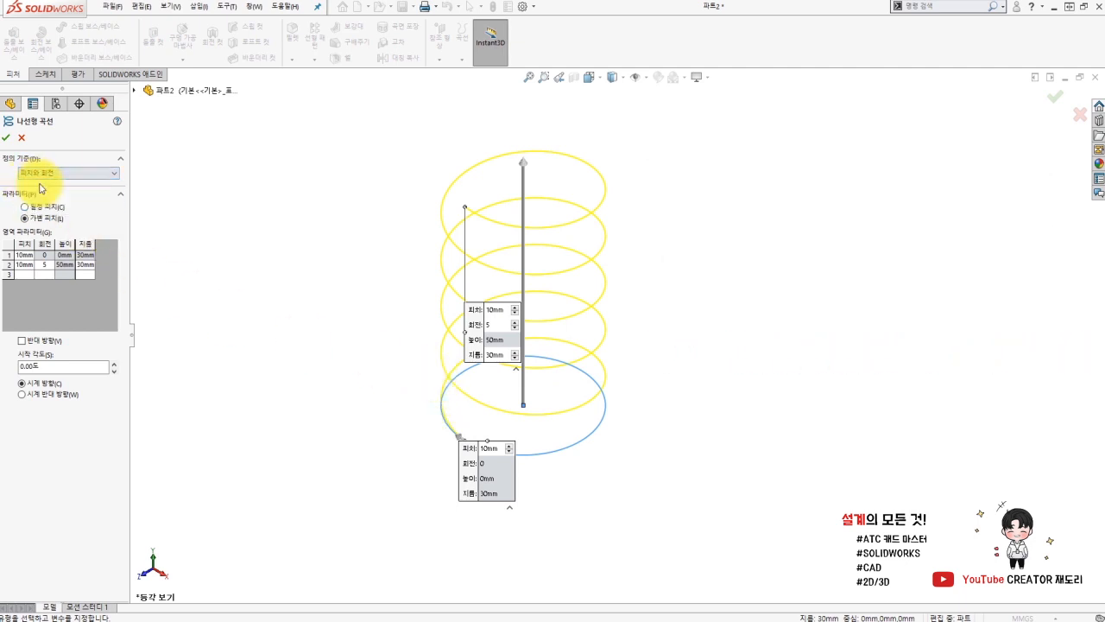
click(38, 176)
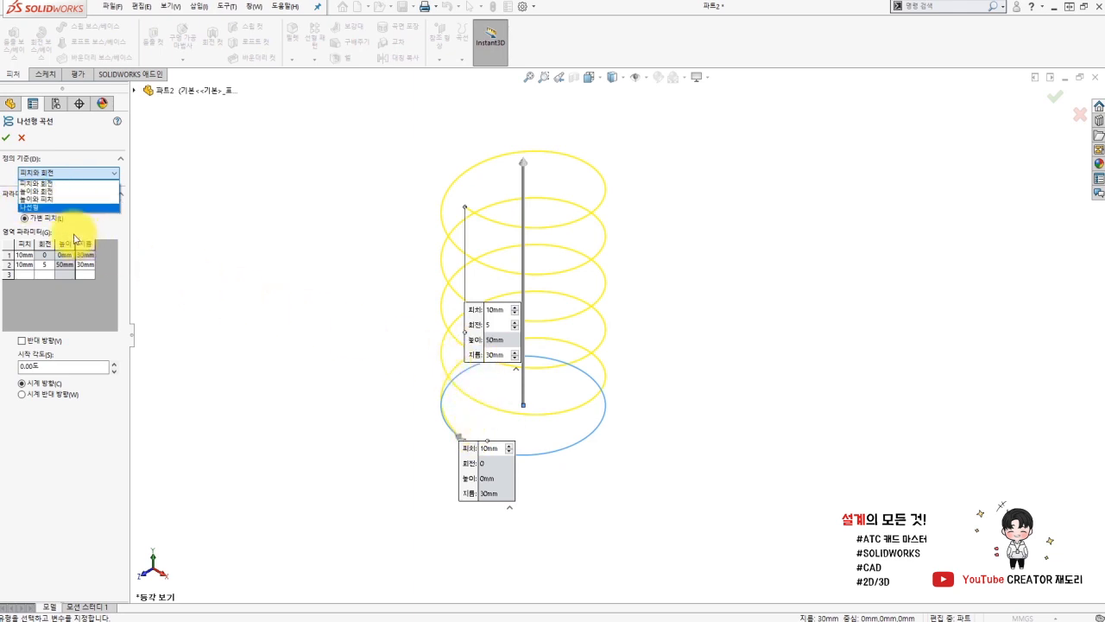
click(42, 184)
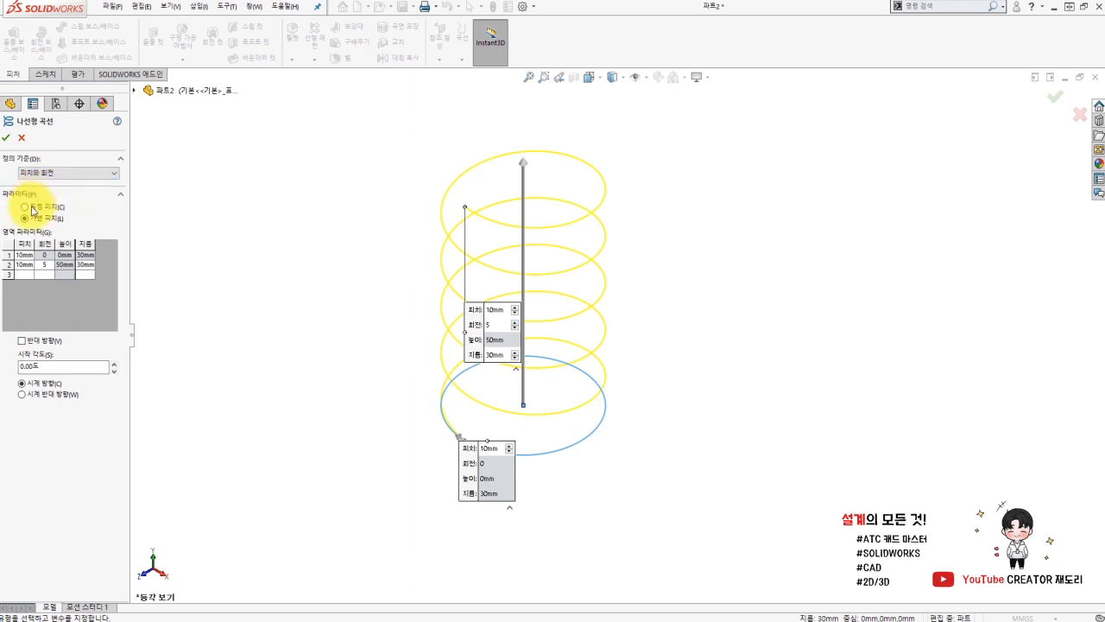
click(32, 208)
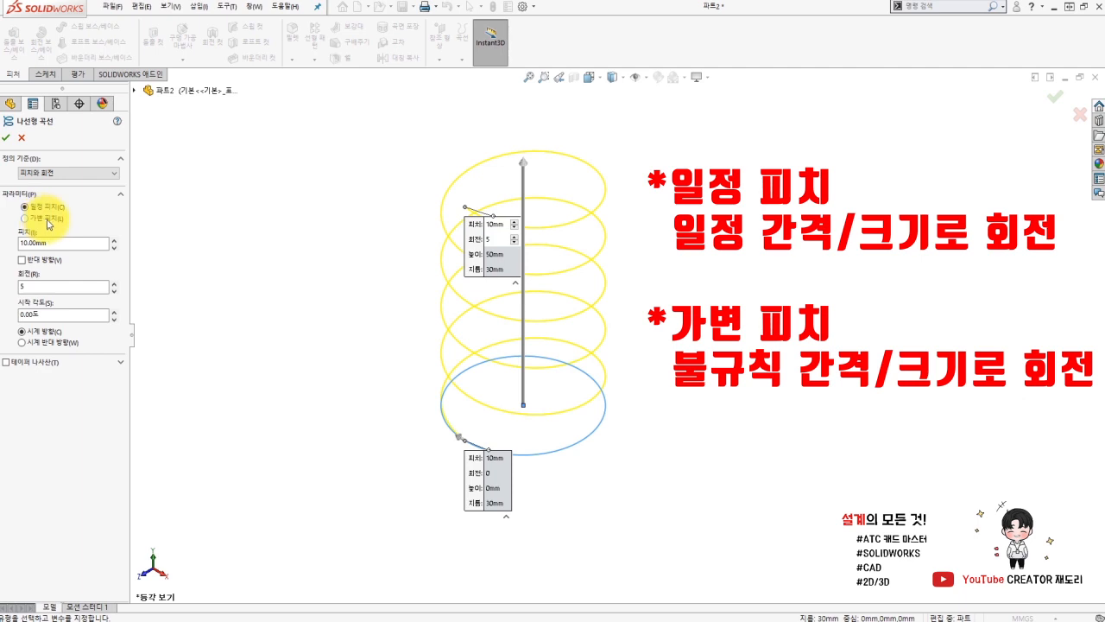
double_click(31, 243)
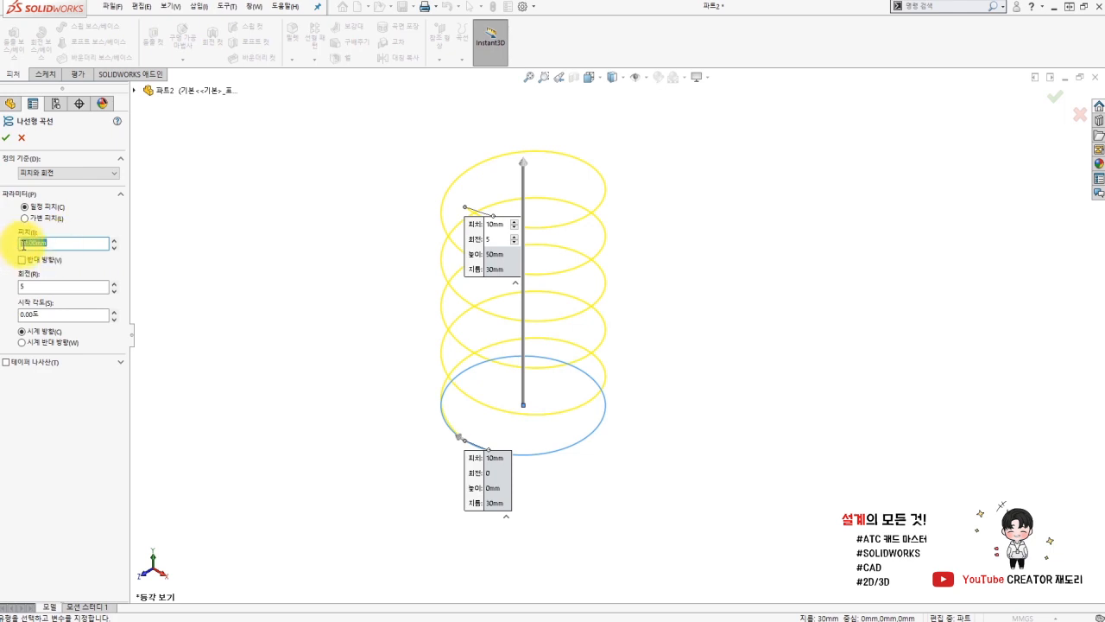
double_click(41, 289)
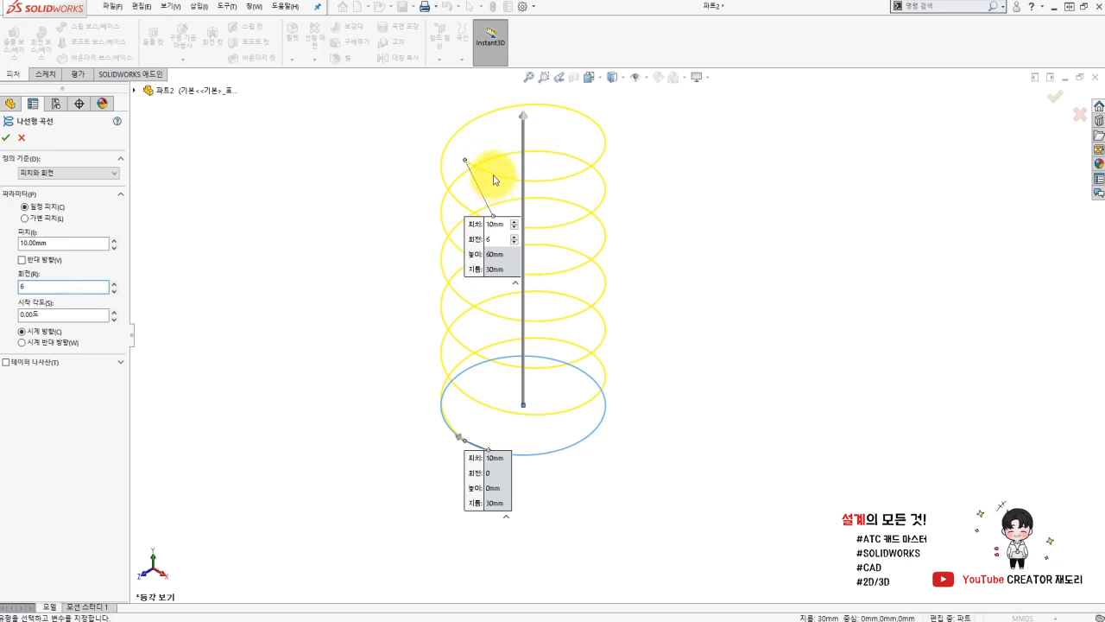
Step: Try a start angle of 50° for the helix and reset it to 0°
click(83, 314)
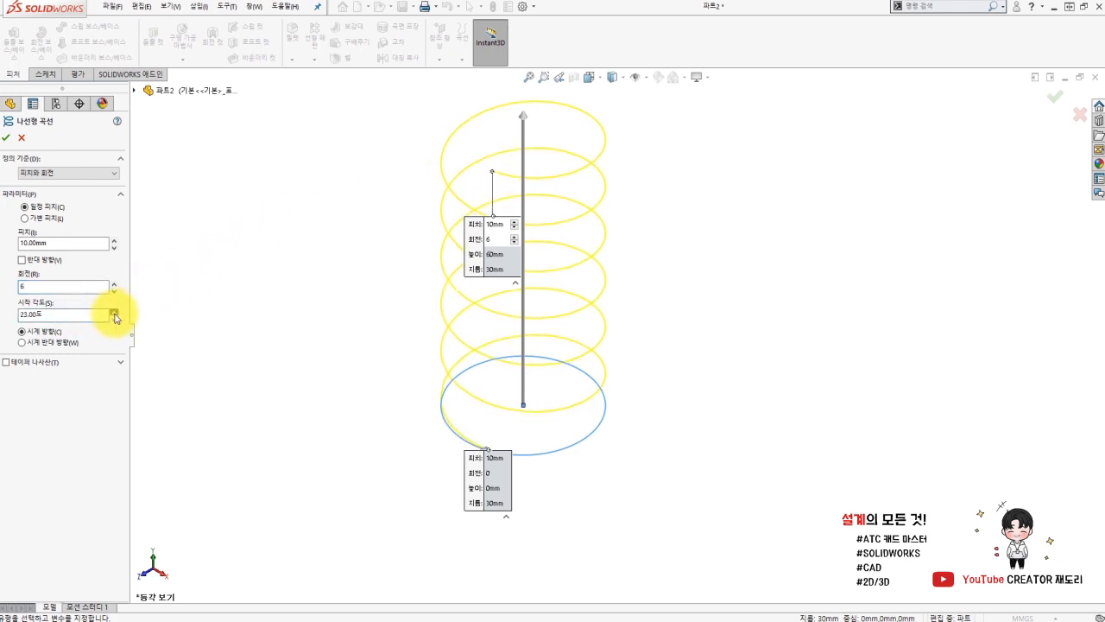
click(113, 313)
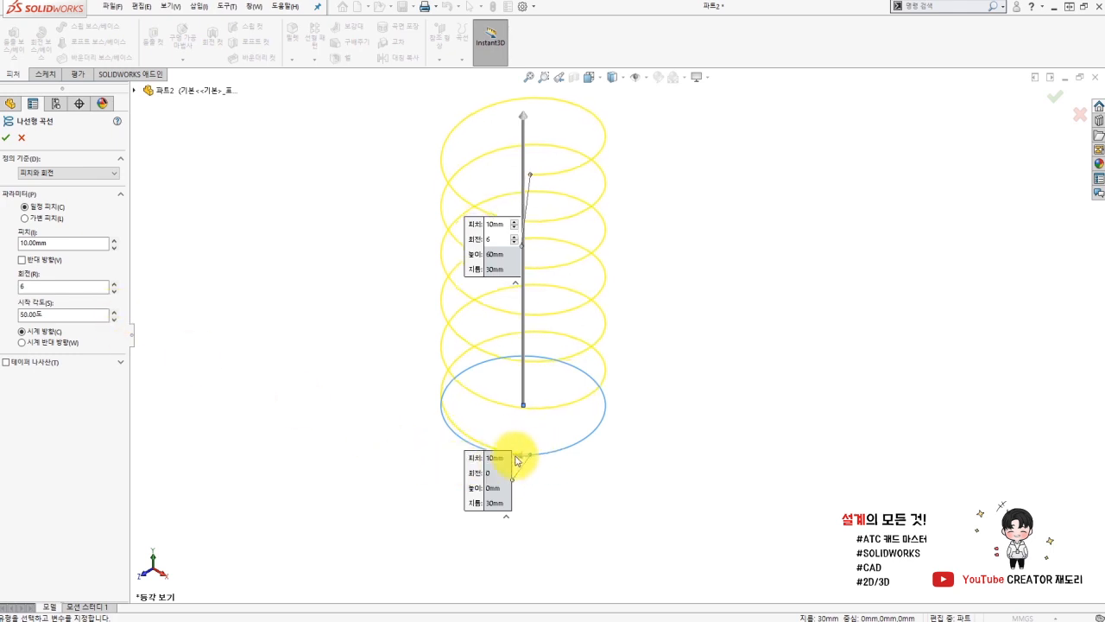
click(78, 313)
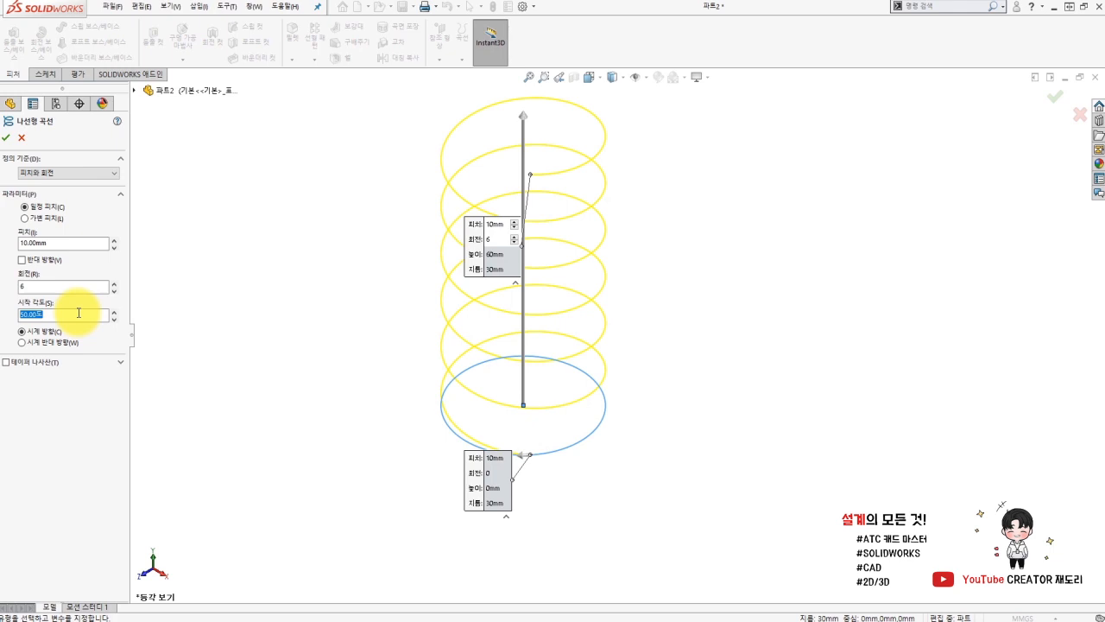
text(0)
key(Return)
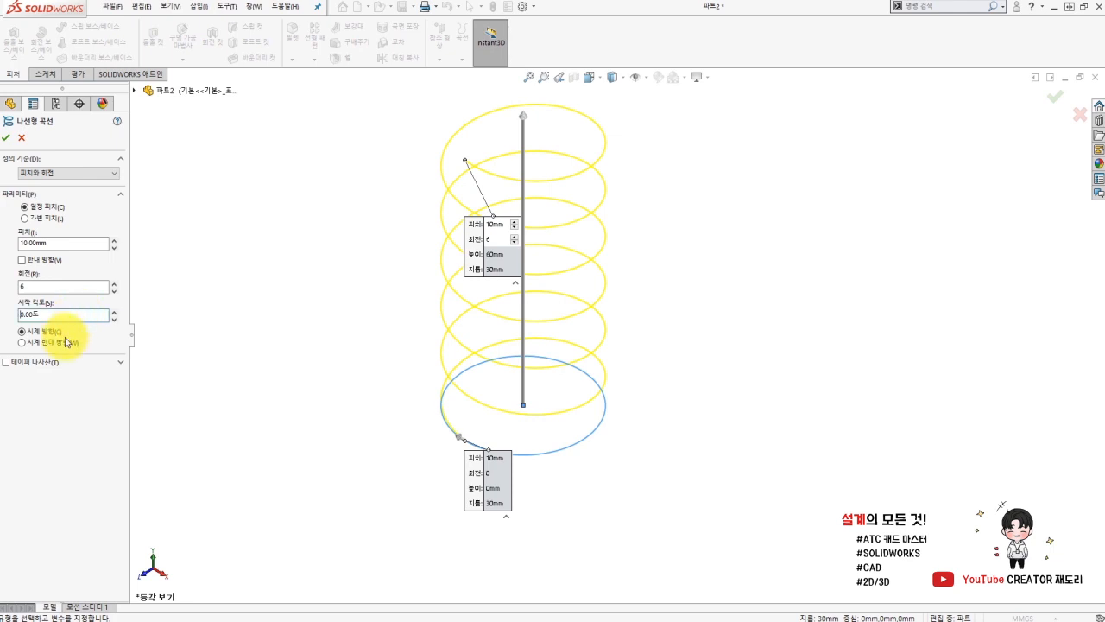
Step: Try an outward taper of 23° on the helix and turn the taper off again
click(6, 362)
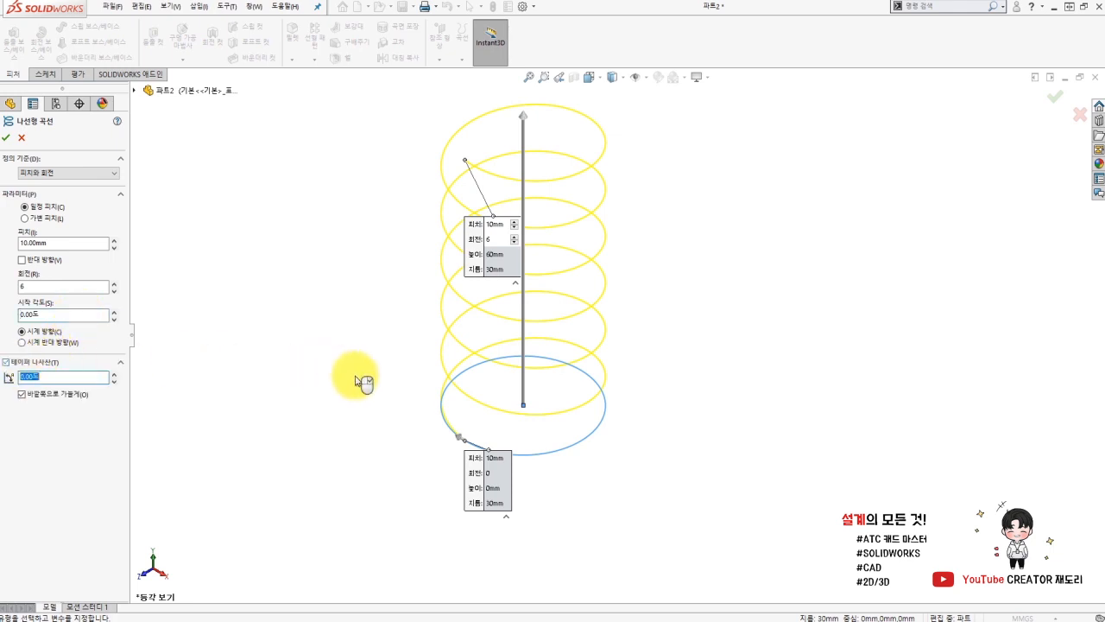
click(112, 372)
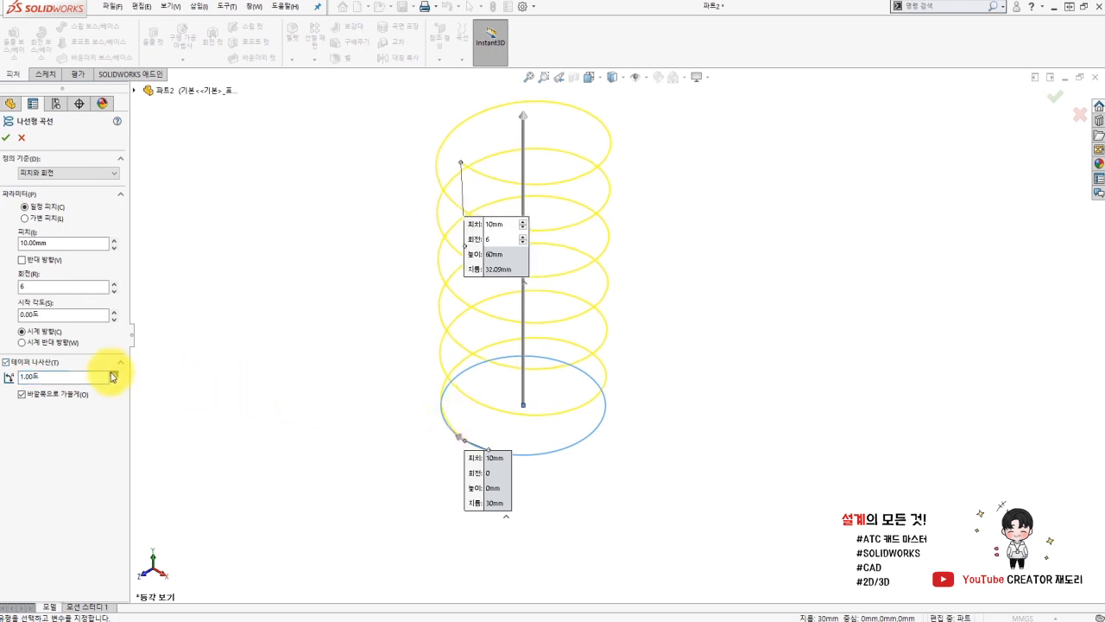
click(112, 372)
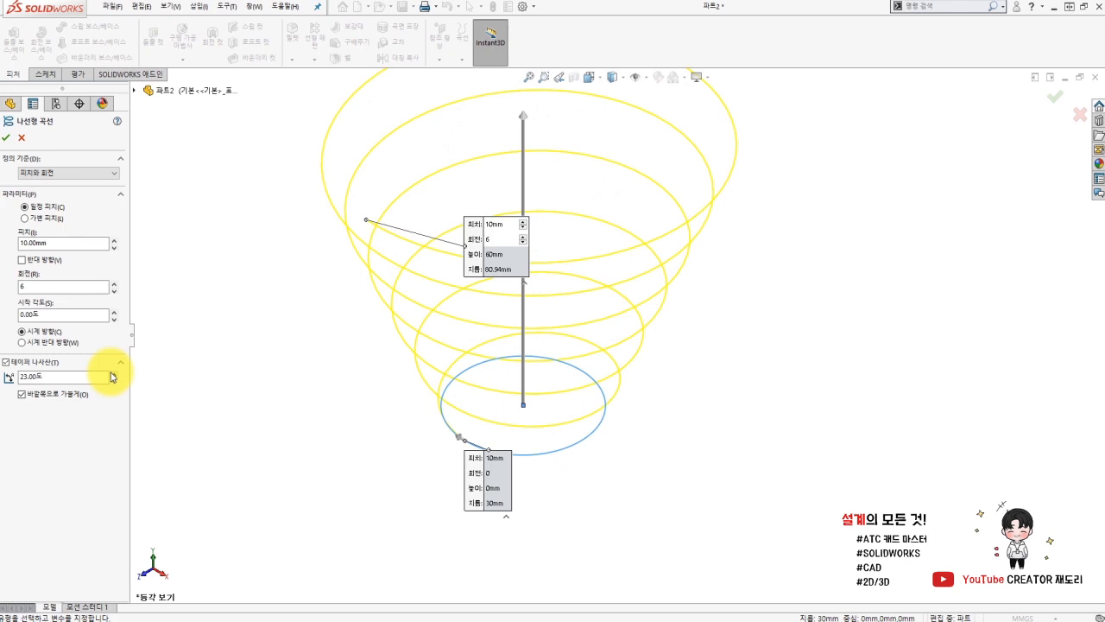
click(8, 363)
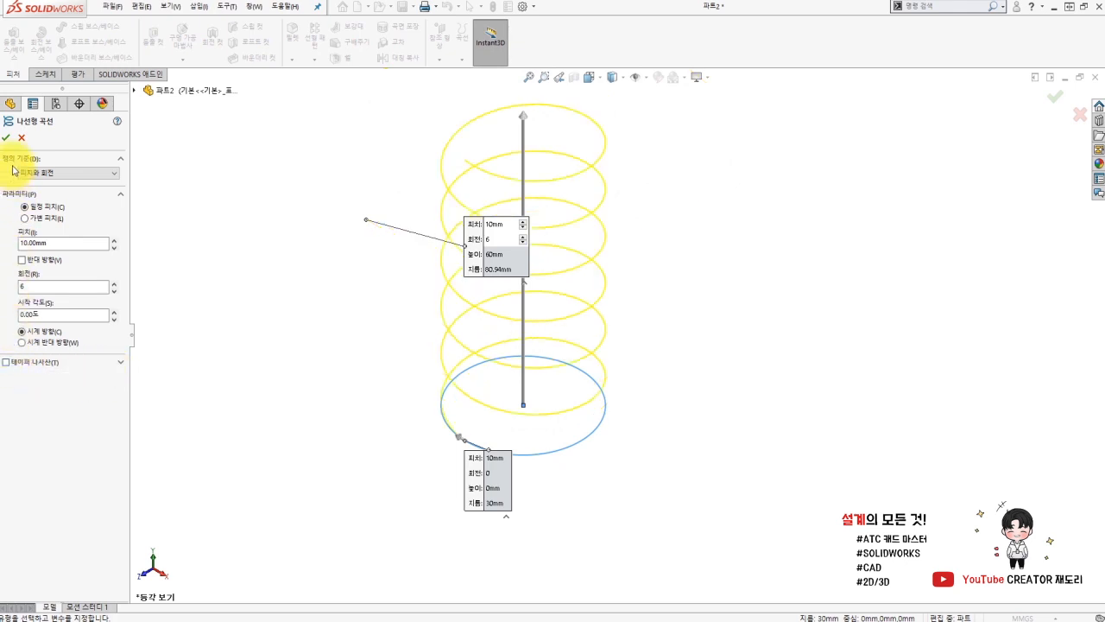
Step: Accept the settings to create the helix curve and clear the selection
click(7, 138)
click(380, 373)
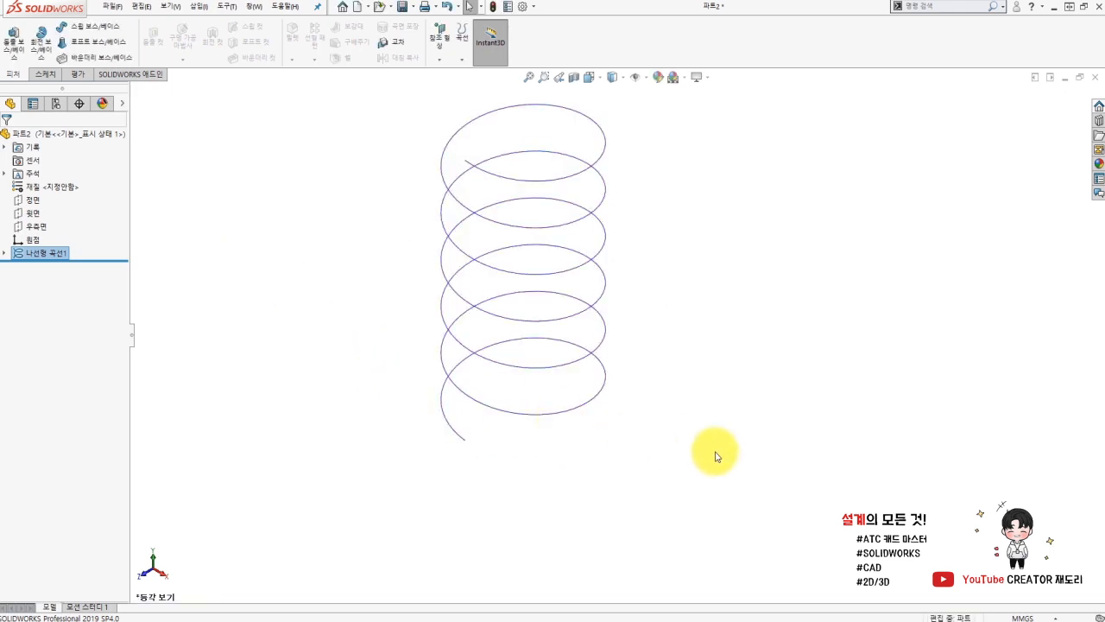
scroll(716, 449, down, 3)
scroll(720, 444, up, 3)
scroll(691, 242, up, 3)
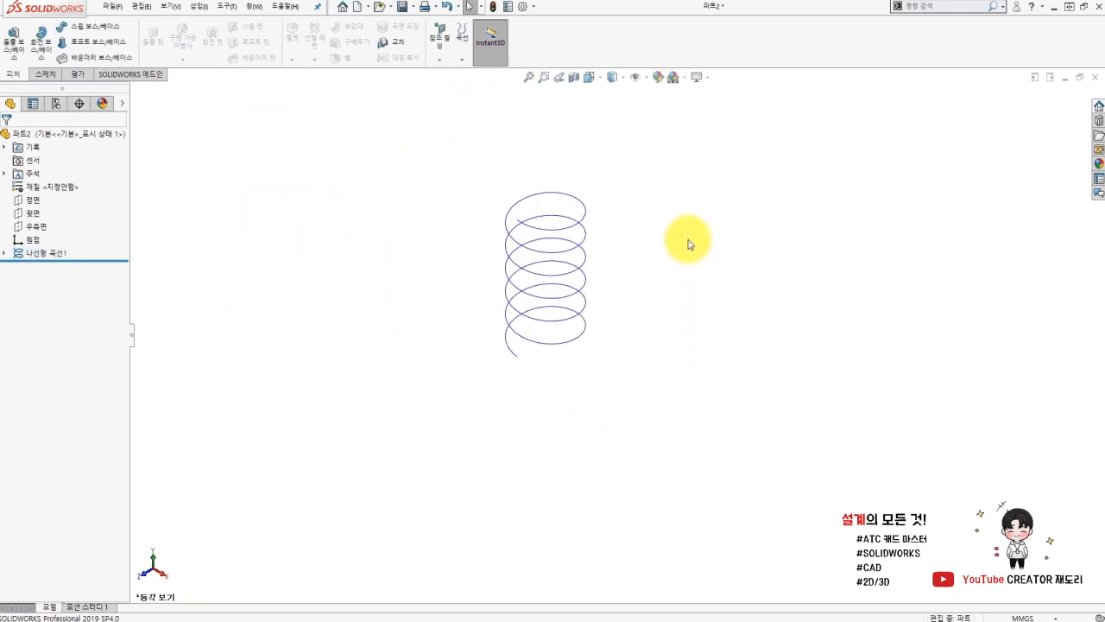
scroll(718, 255, down, 1)
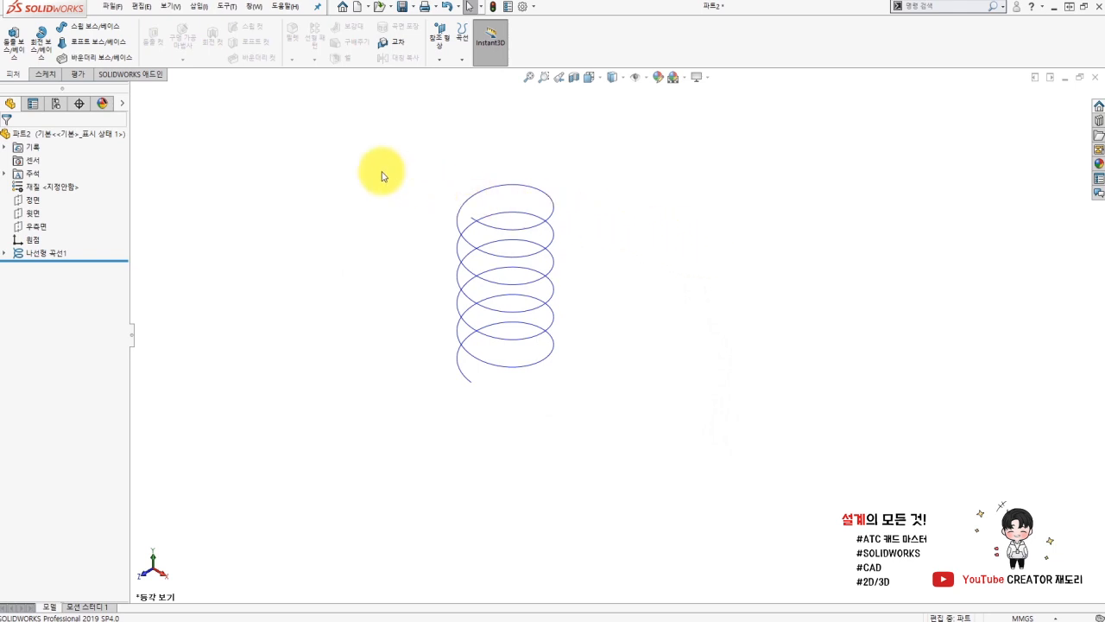
Step: Sweep a circular profile of 3 mm diameter along the helix to form the solid spring
click(89, 30)
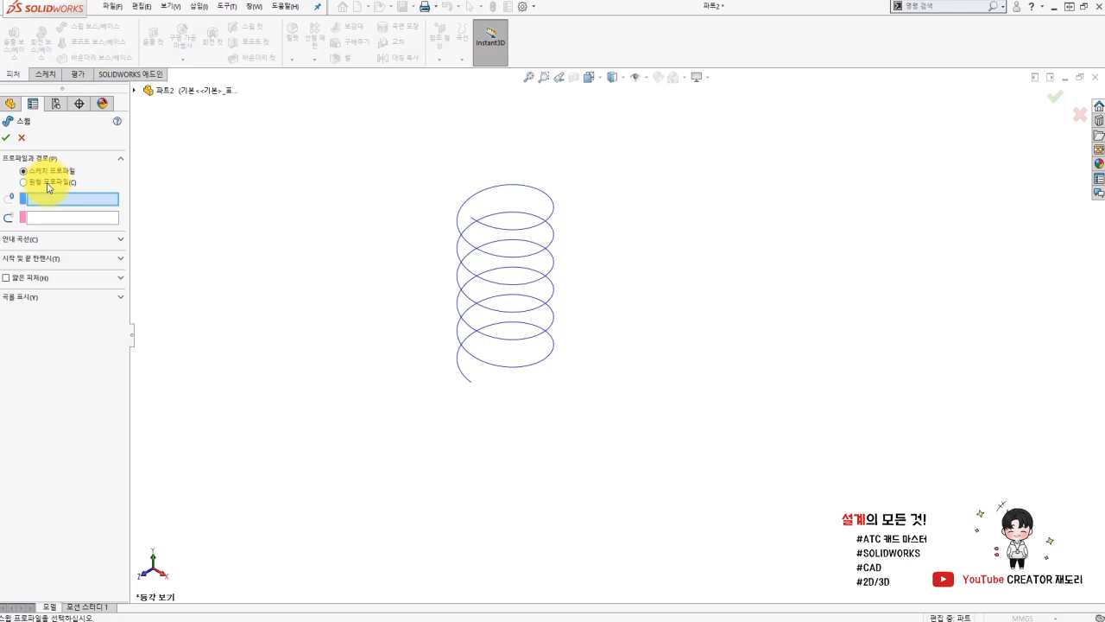
click(47, 182)
click(35, 216)
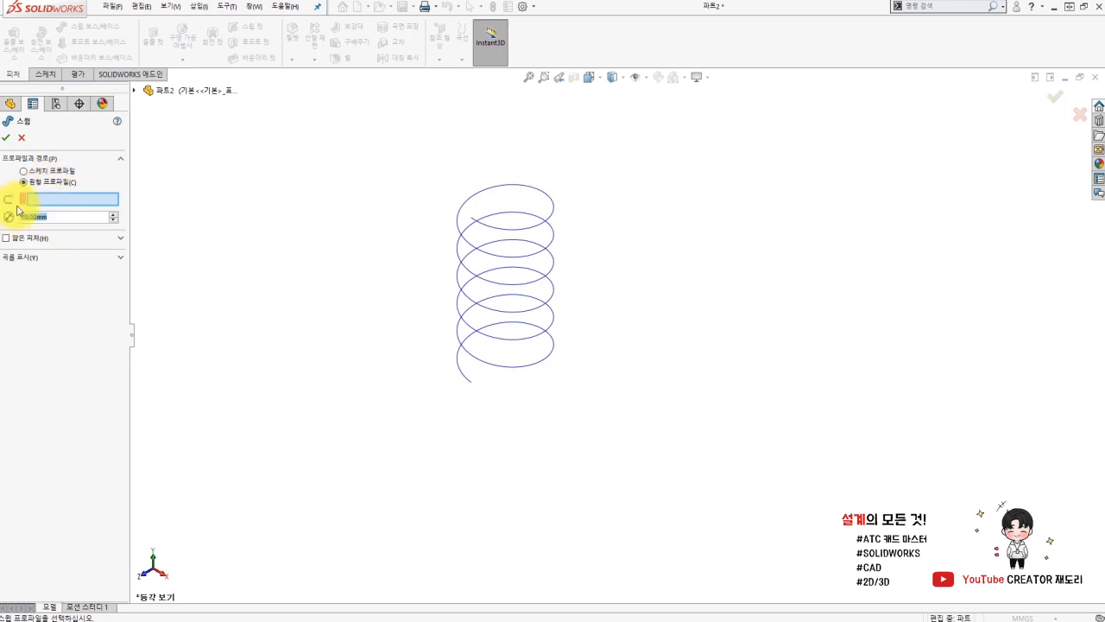
text(30)
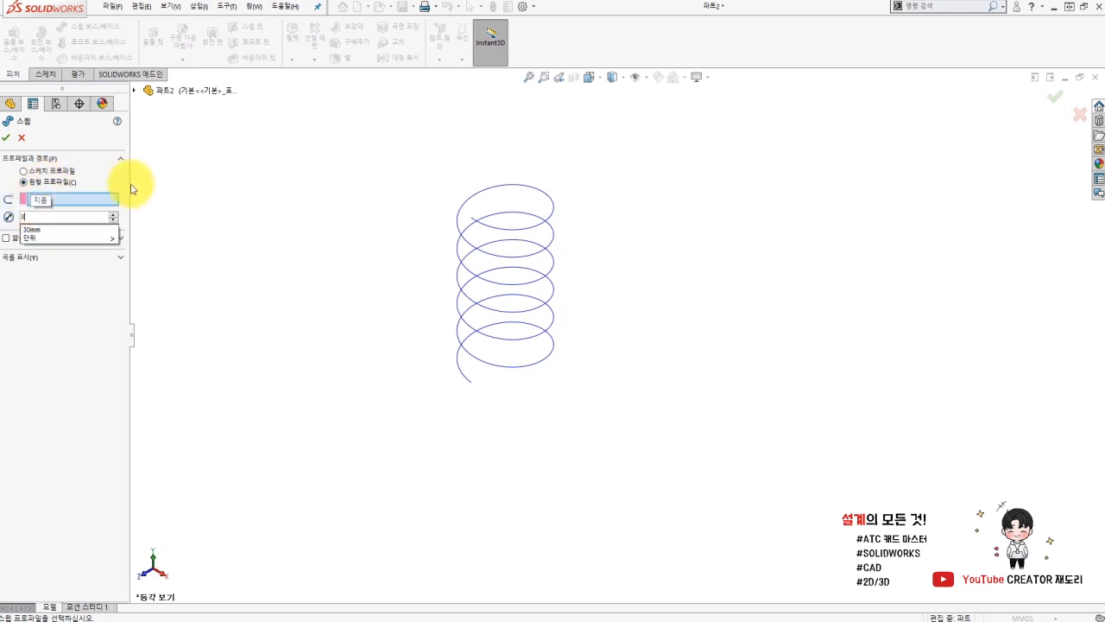
click(66, 202)
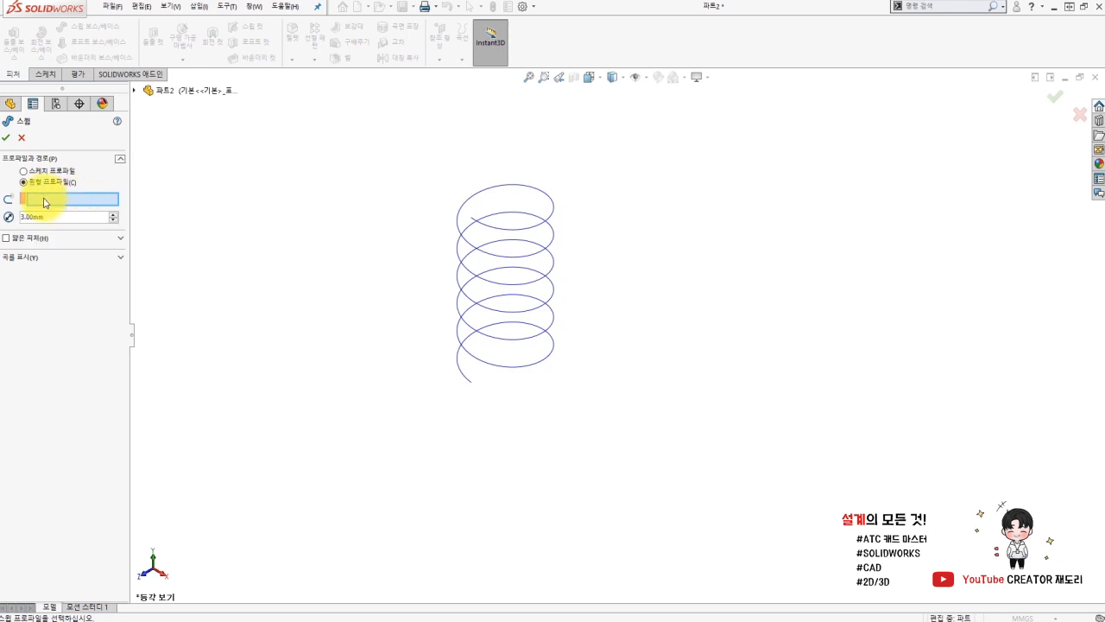
click(469, 356)
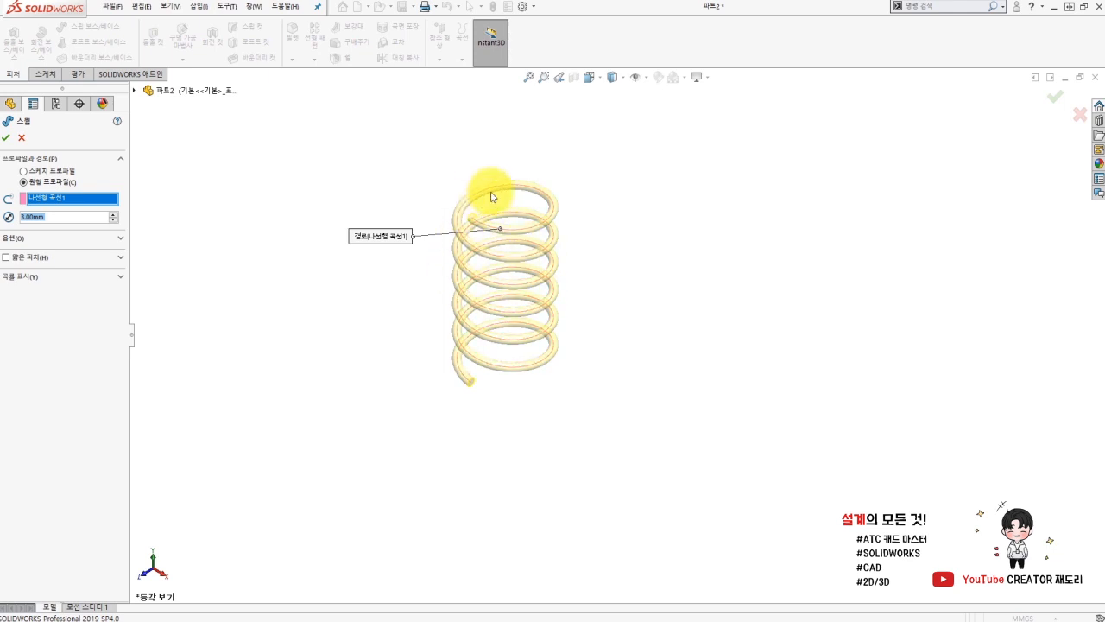
click(6, 136)
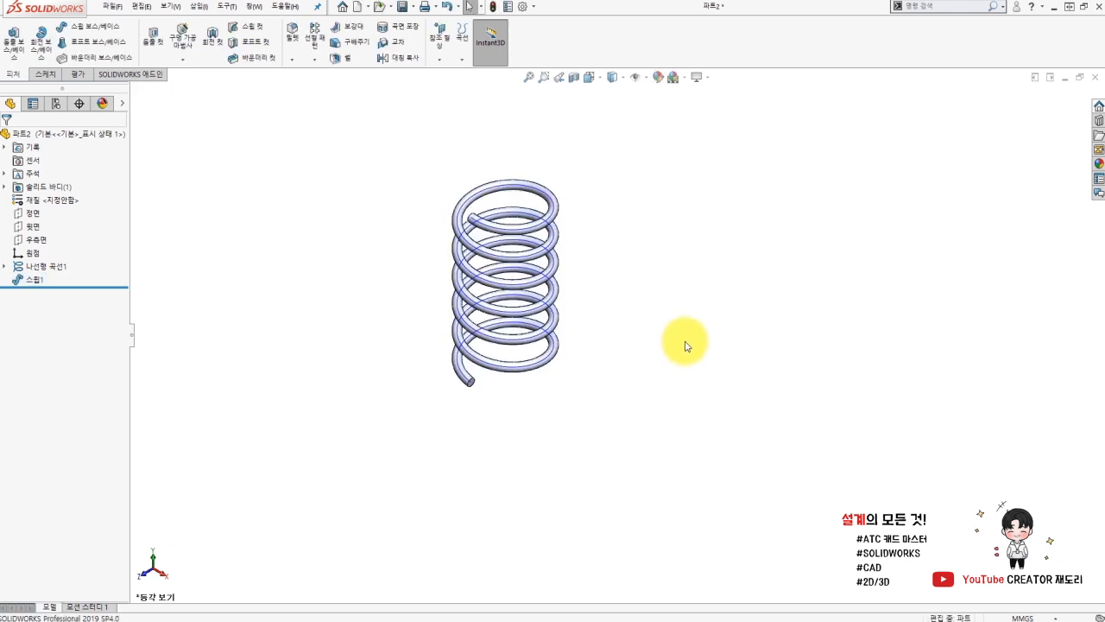
Step: Hide the helix curve running inside the swept spring
scroll(623, 267, up, 1)
scroll(628, 274, down, 2)
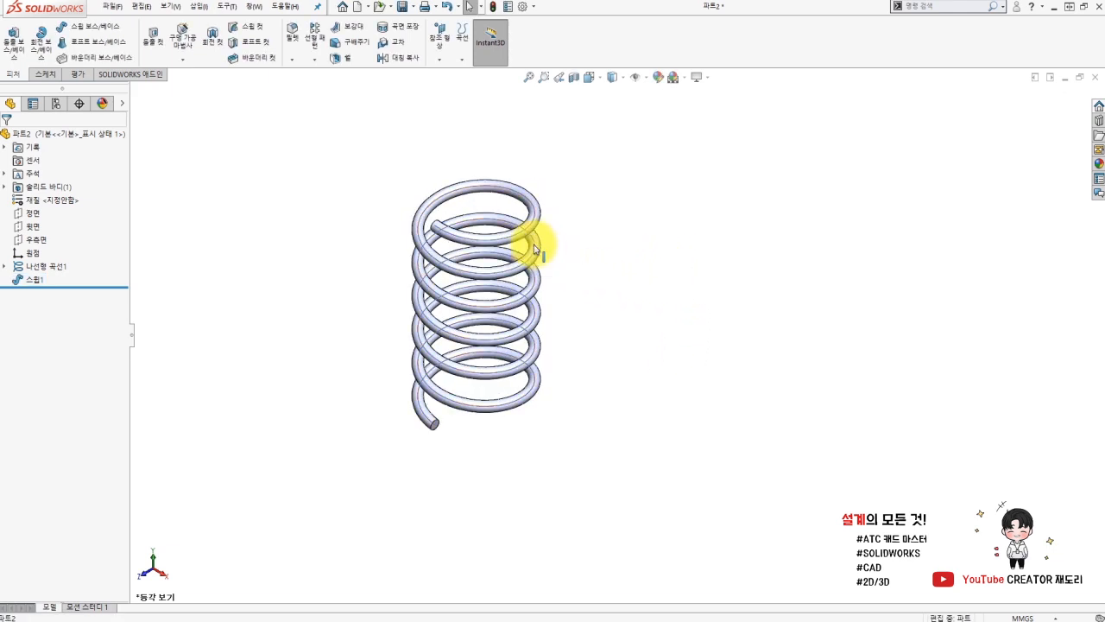
click(533, 249)
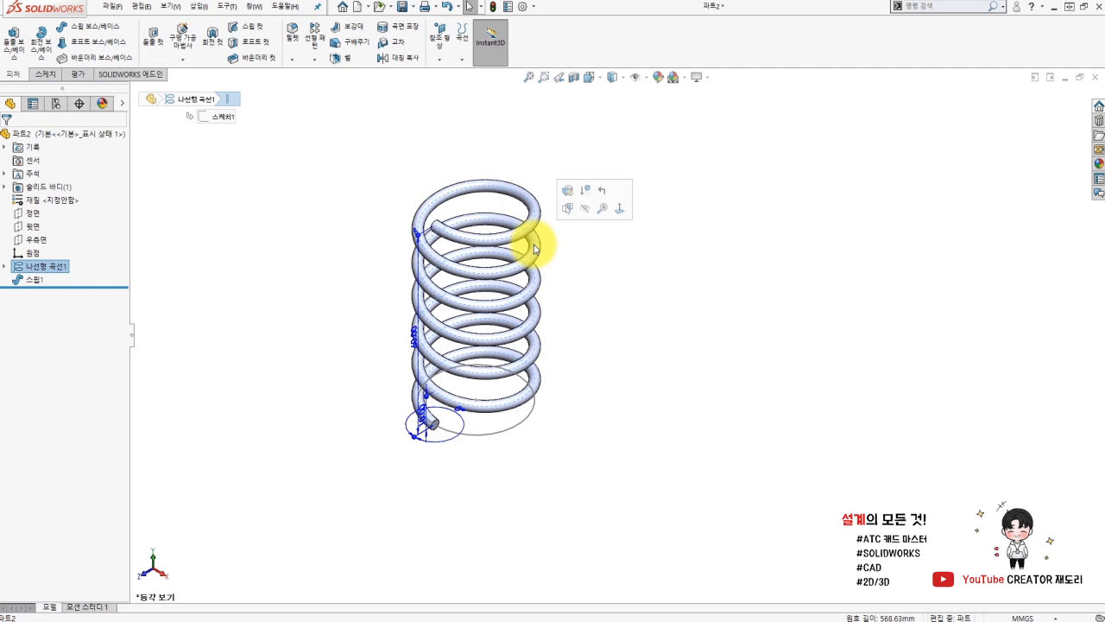
click(586, 213)
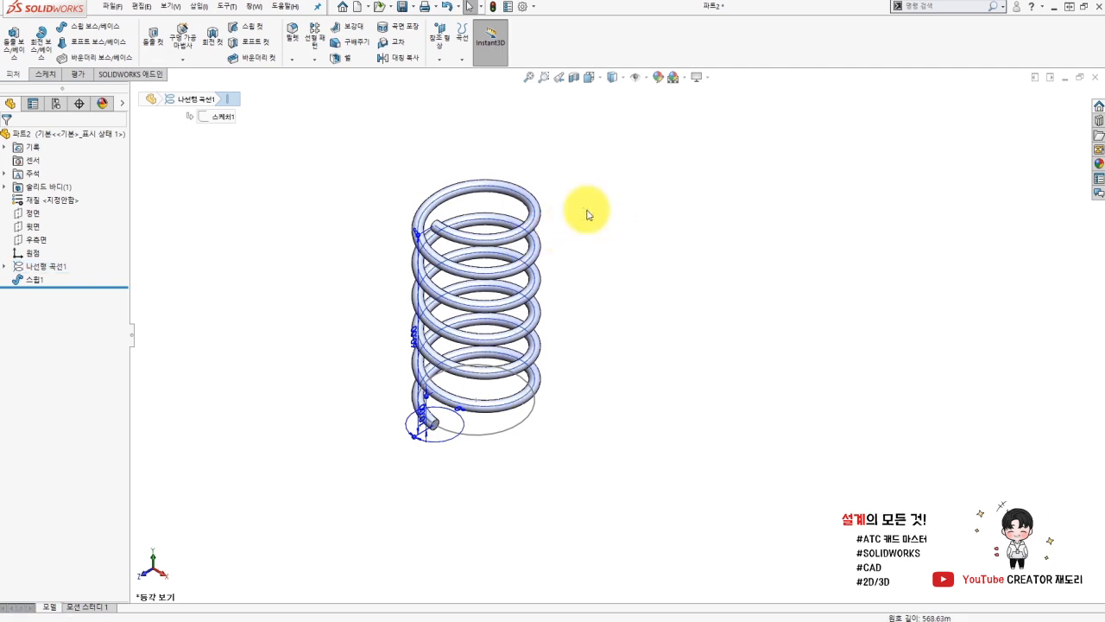
scroll(639, 393, up, 1)
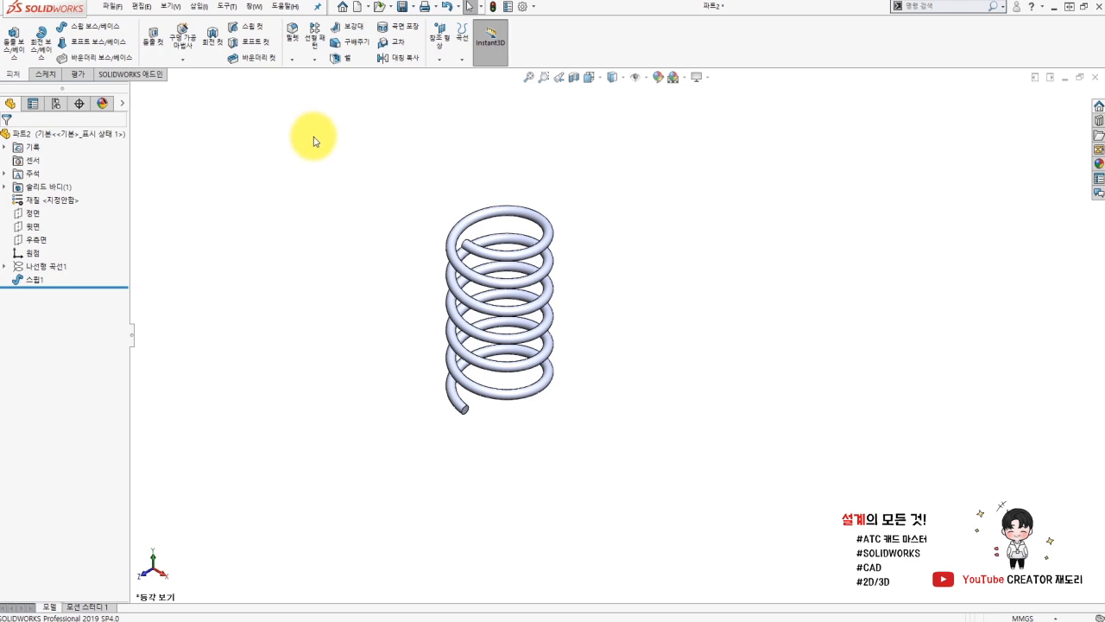
Step: Start a sketch on the Top plane and draw a circle beside the spring, its centre level with the origin
click(32, 229)
click(37, 207)
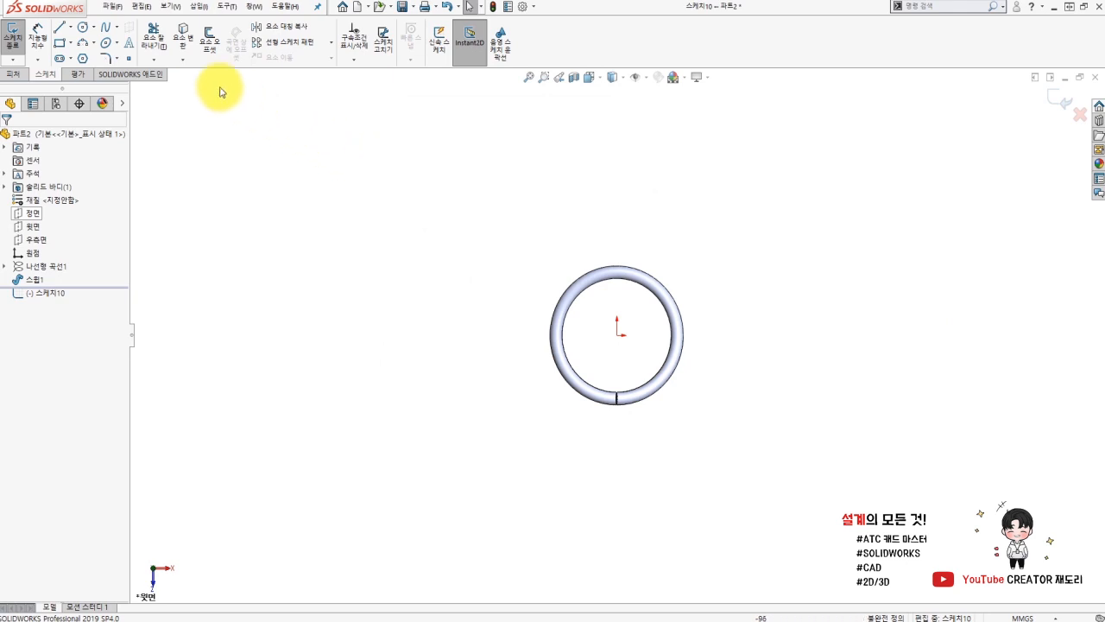
click(82, 27)
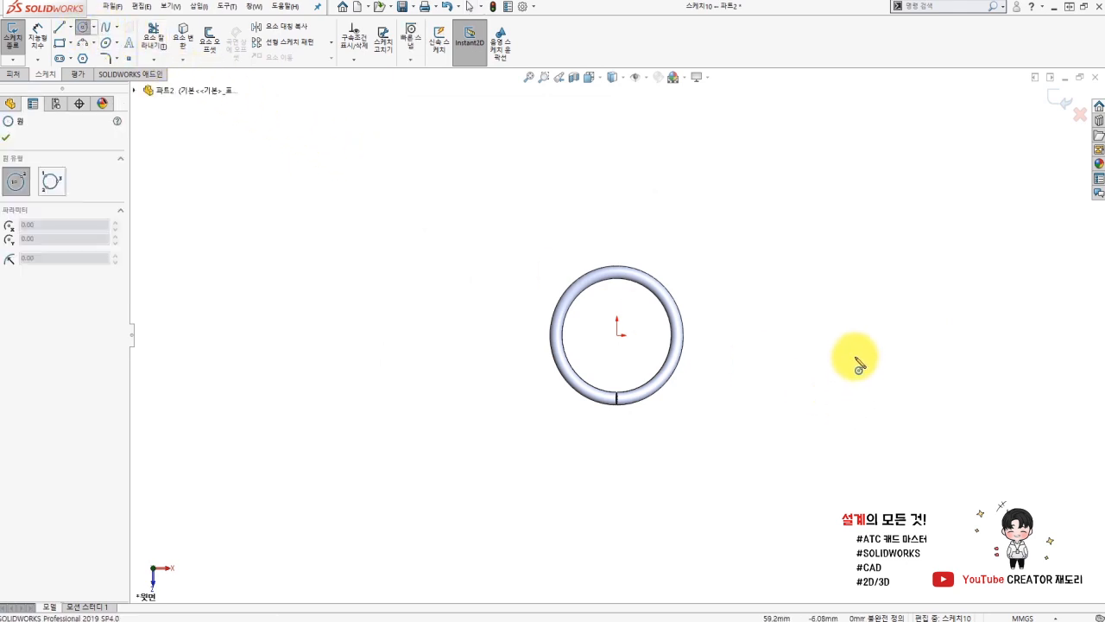
click(843, 335)
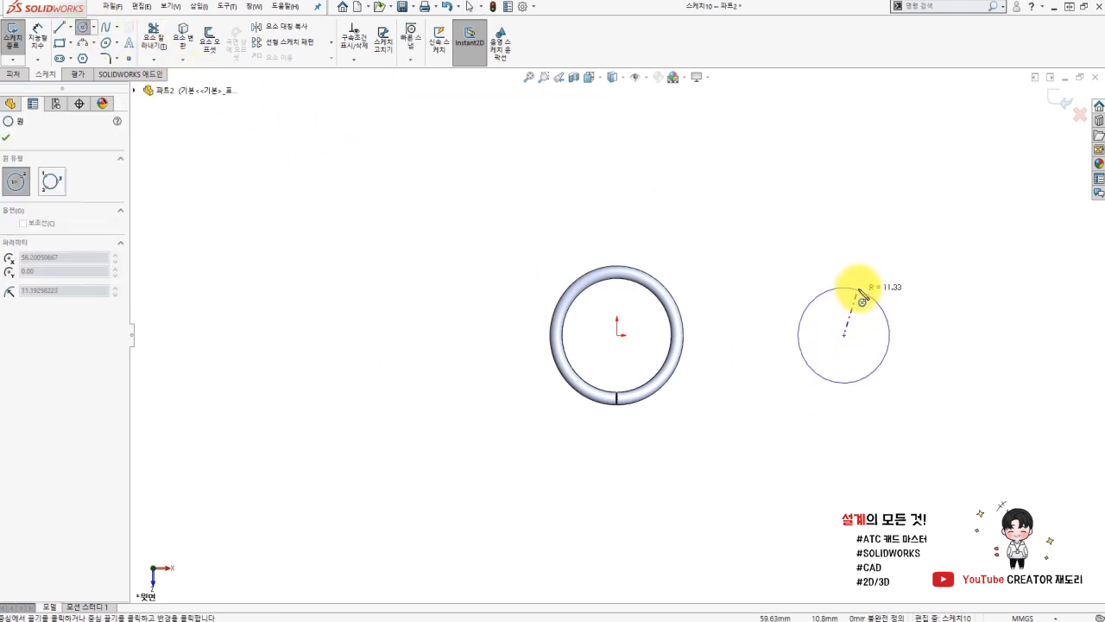
click(863, 285)
Step: Dimension the new circle's diameter to 30 mm and exit the sketch
right_drag(904, 231, 890, 198)
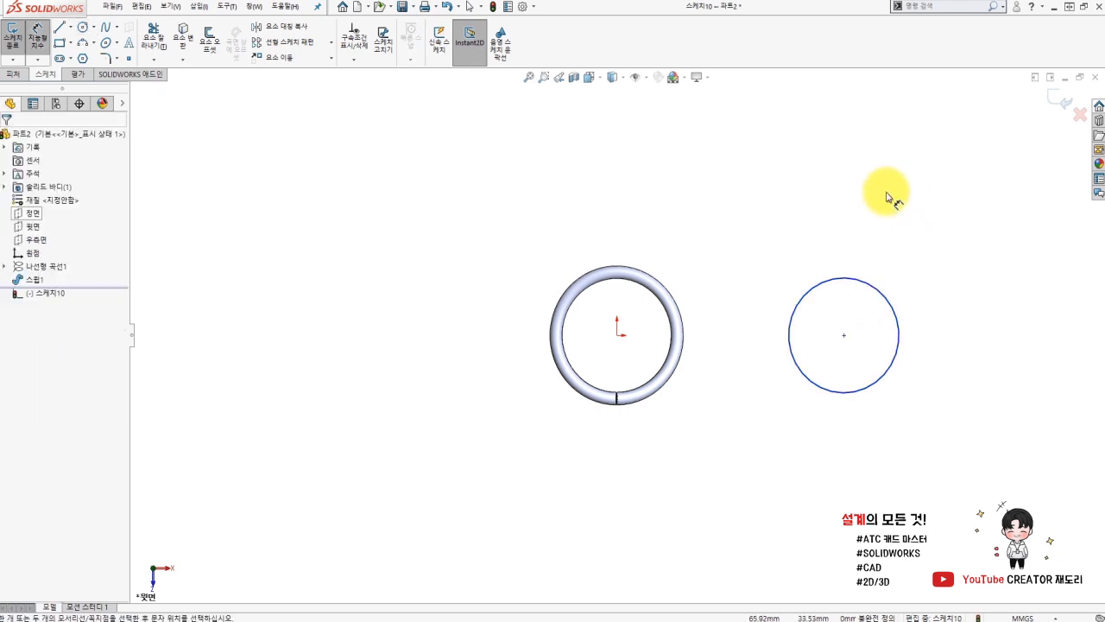
click(846, 281)
click(777, 240)
text(30)
key(Return)
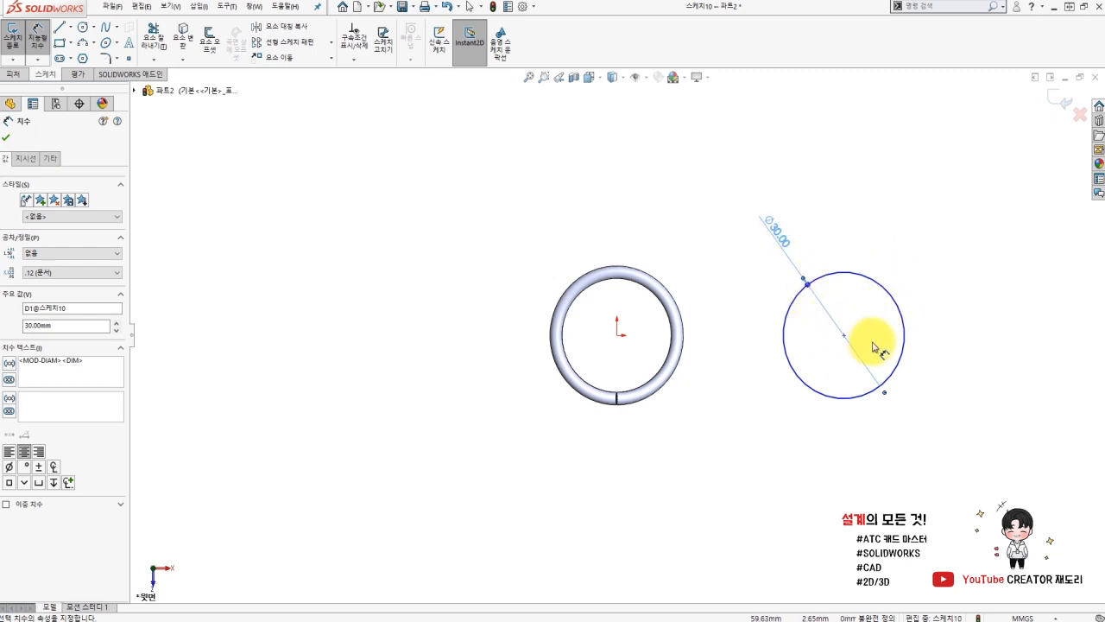
click(1055, 98)
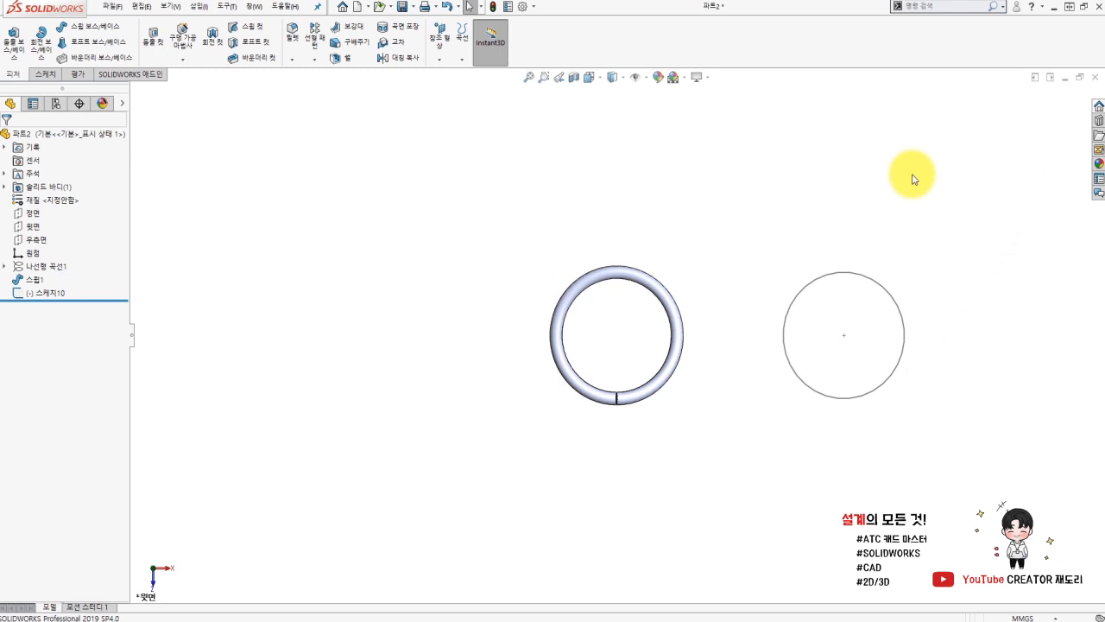
Step: Start a helix from the new circle in an isometric view and set it to variable pitch
key(ctrl+7)
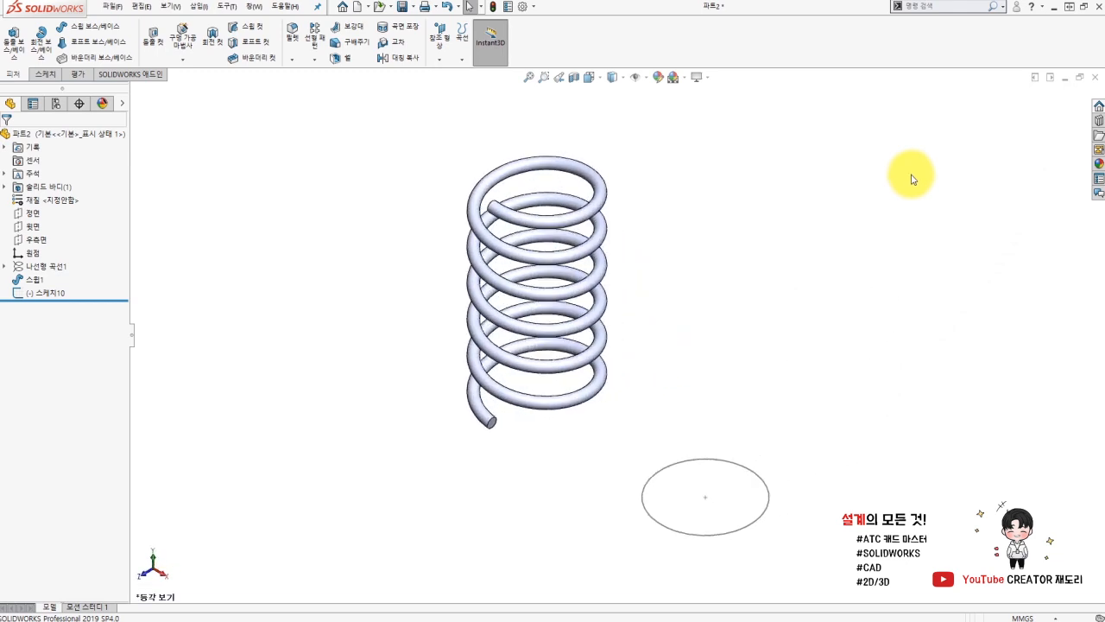
click(462, 60)
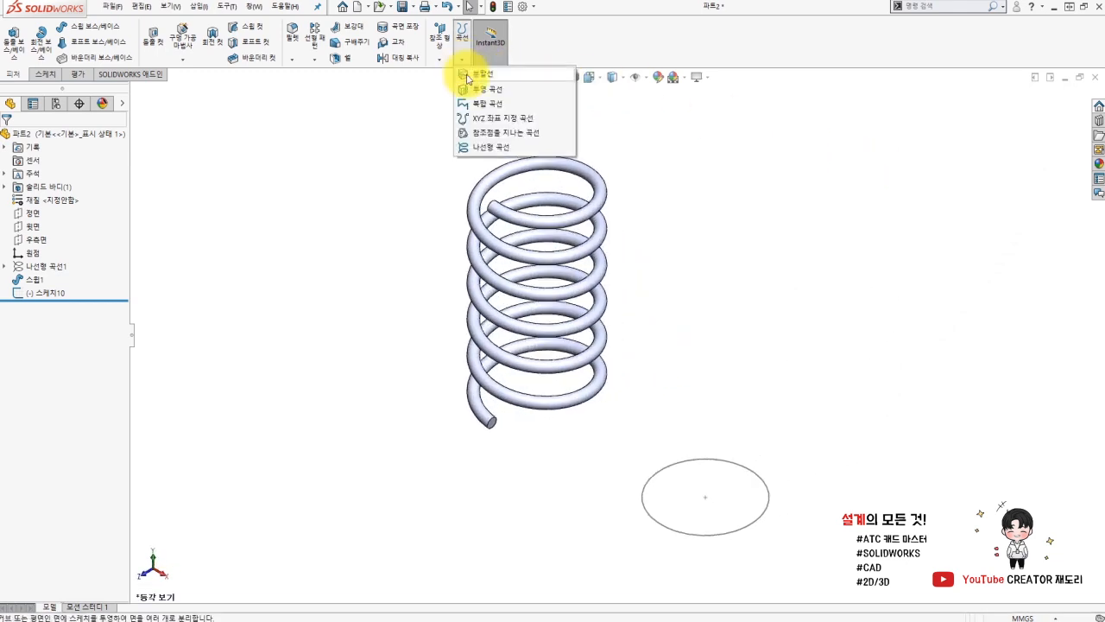
click(483, 149)
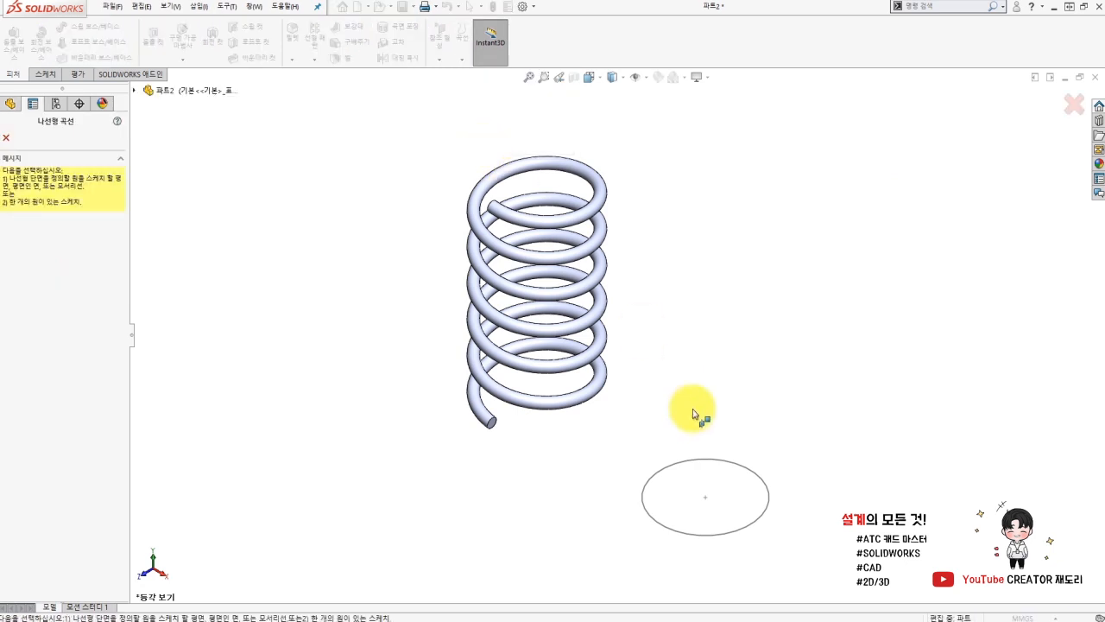
click(705, 464)
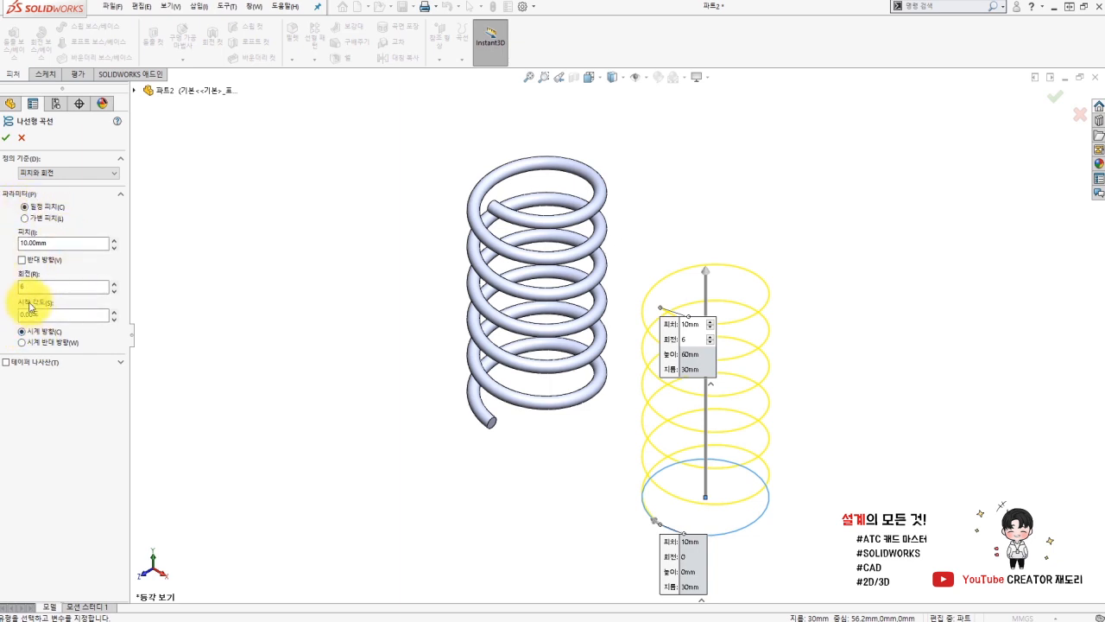
click(26, 218)
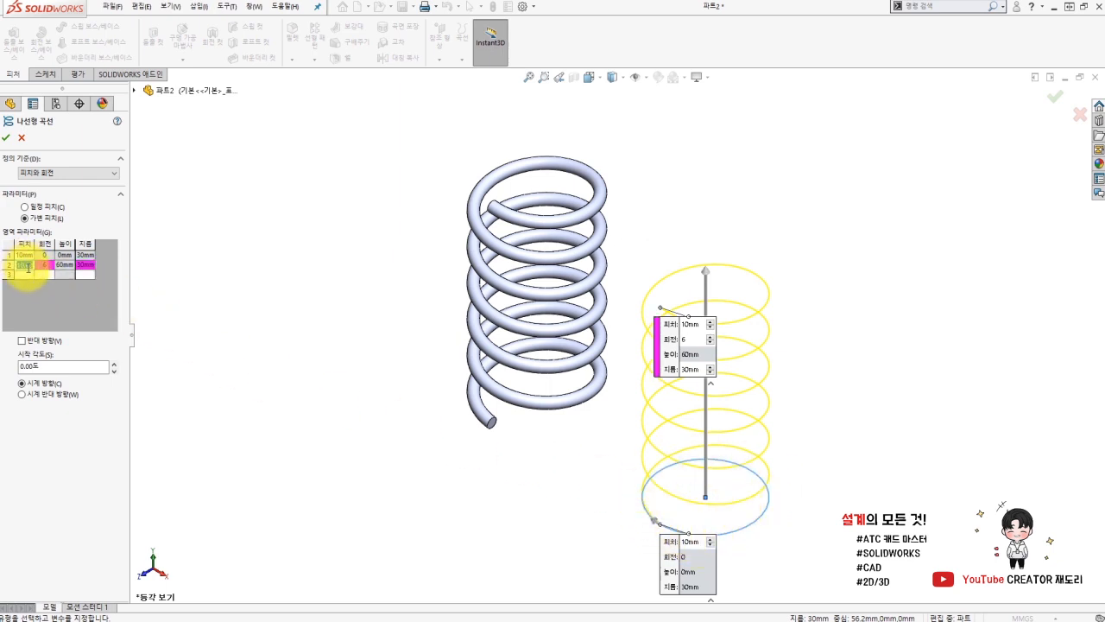
Step: Define the helix regions with a 5 mm pitch at revolution 5 and a 3 mm pitch at revolution 10
click(43, 267)
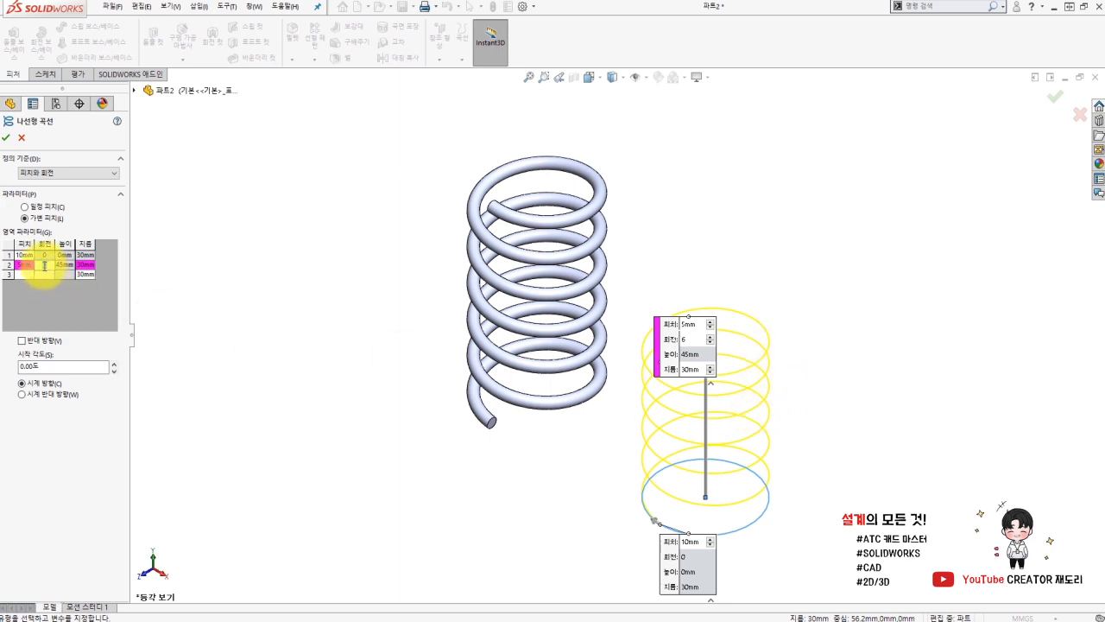
key(Tab)
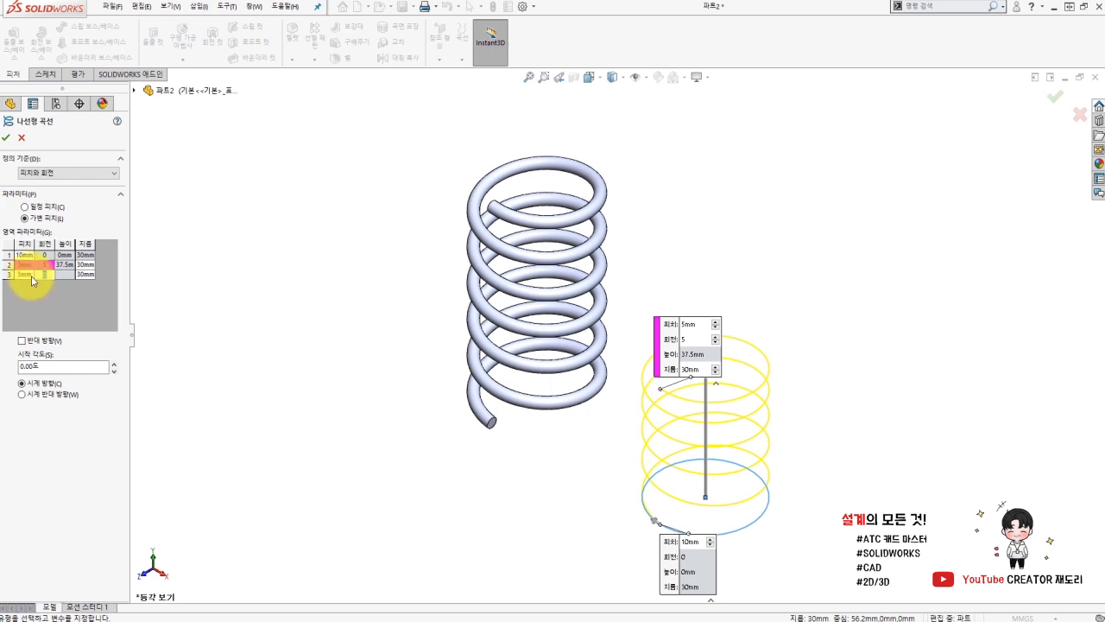
key(Return)
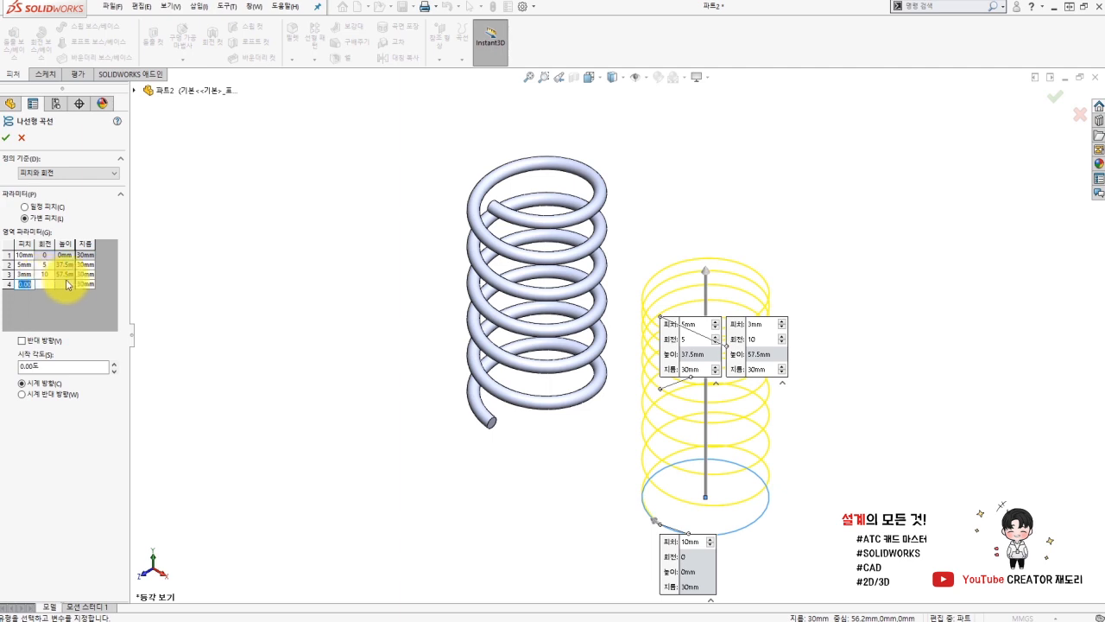
Step: Set the helix diameter at revolution 10 to 15 mm and accept the variable-pitch helix
click(89, 274)
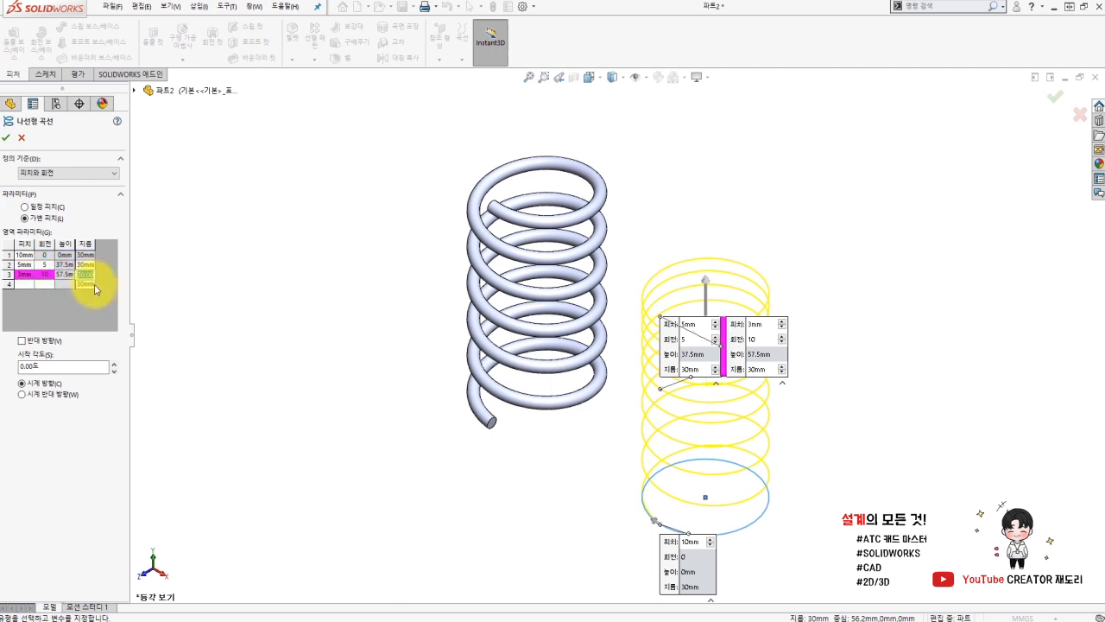
scroll(815, 437, up, 2)
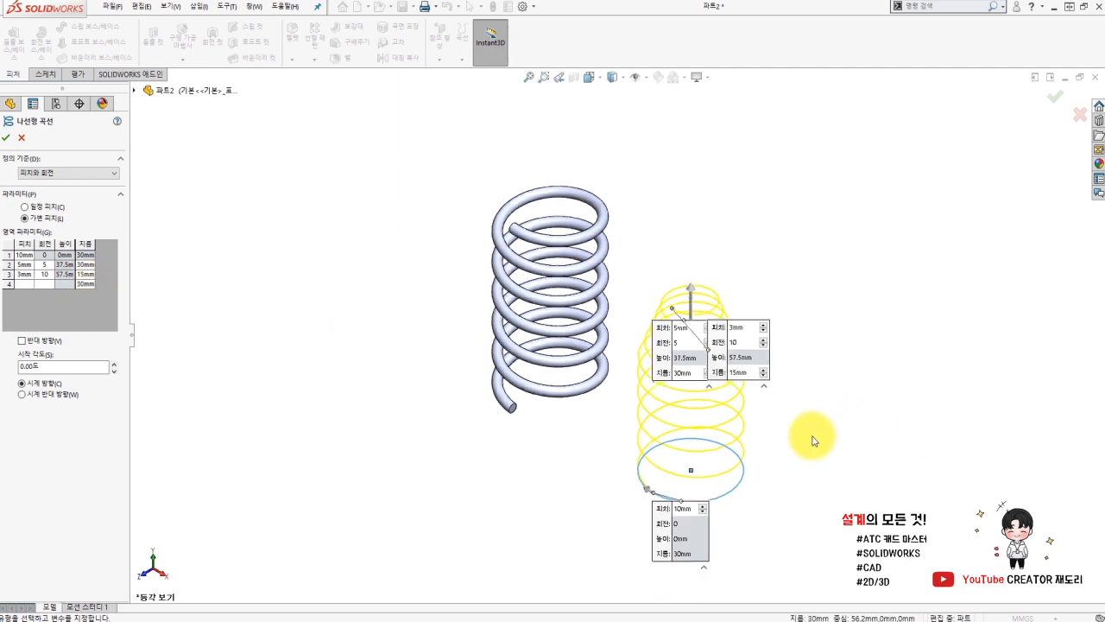
scroll(742, 437, down, 3)
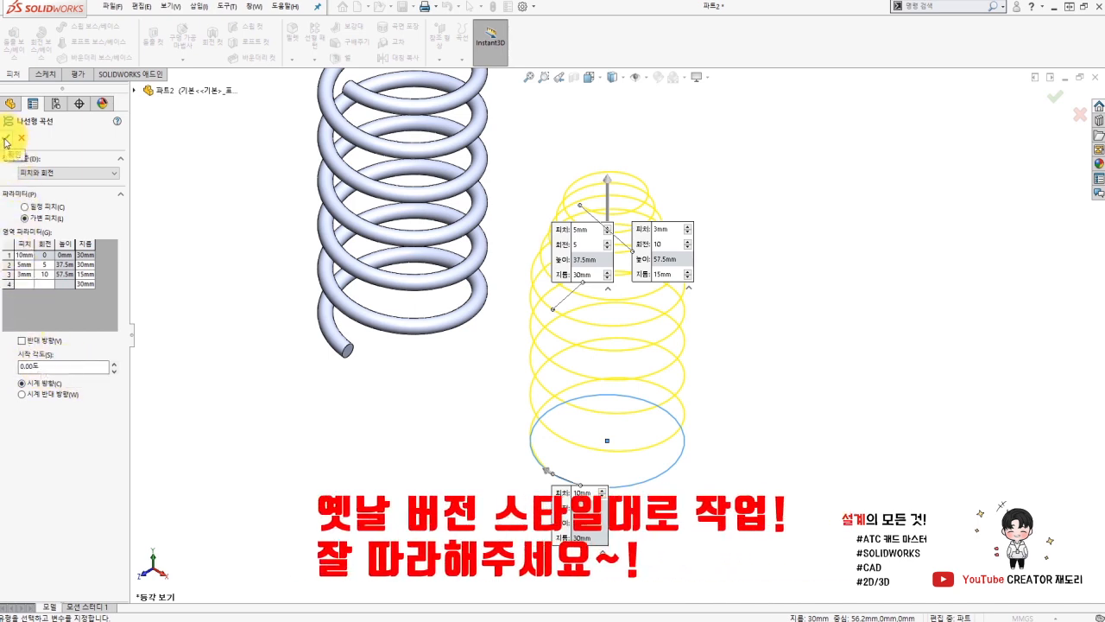
click(6, 140)
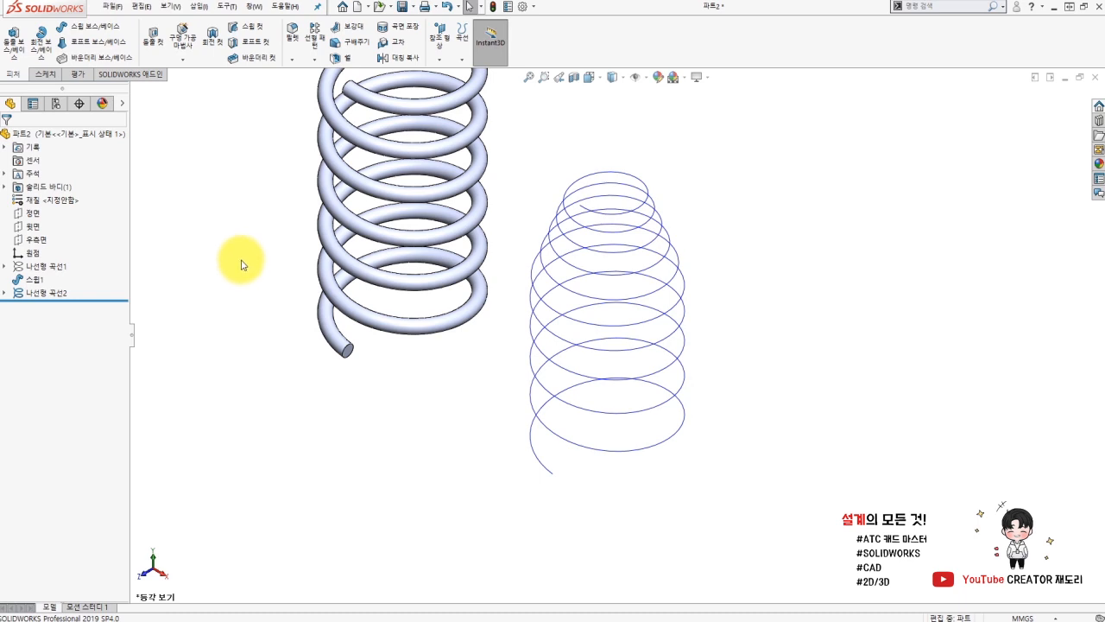
Step: Create a reference plane through the new helix's lower endpoint, perpendicular to the helix curve
click(441, 50)
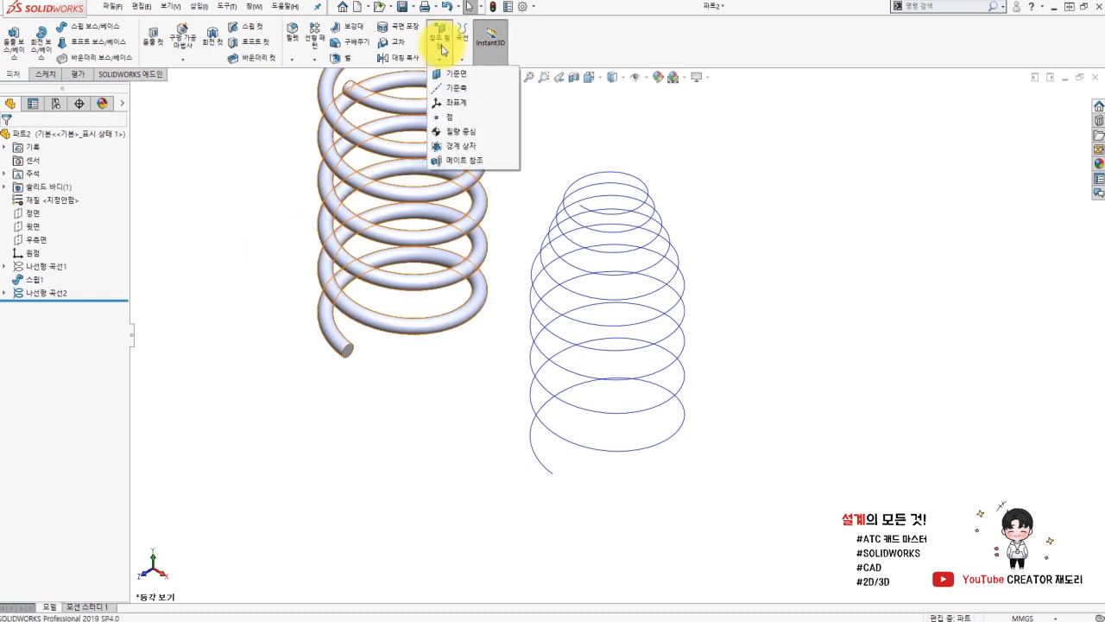
click(453, 75)
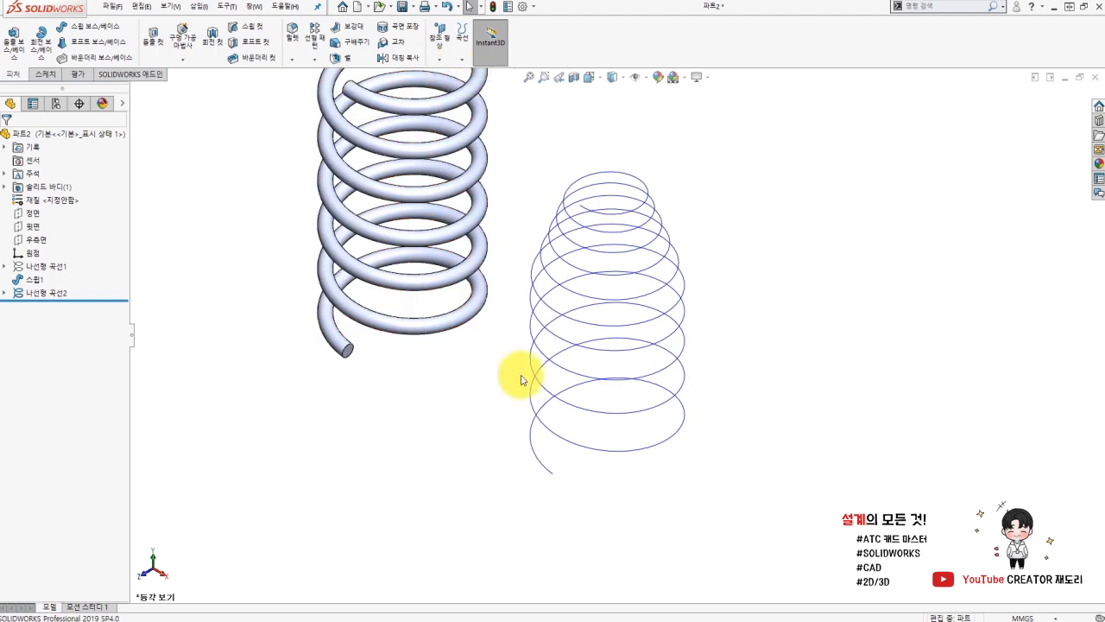
click(552, 476)
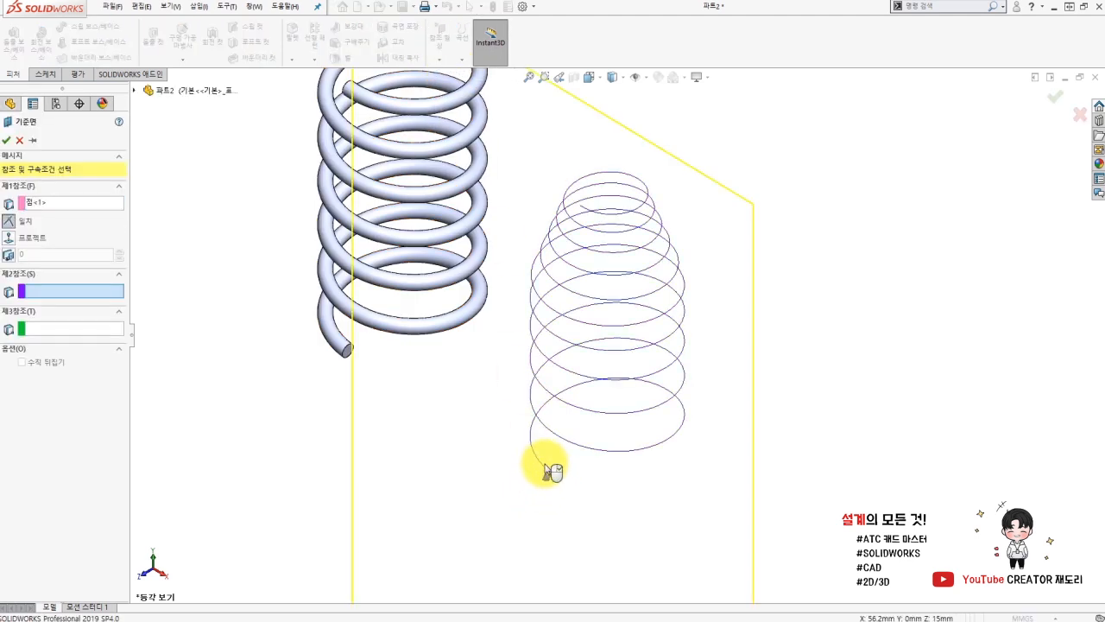
click(553, 475)
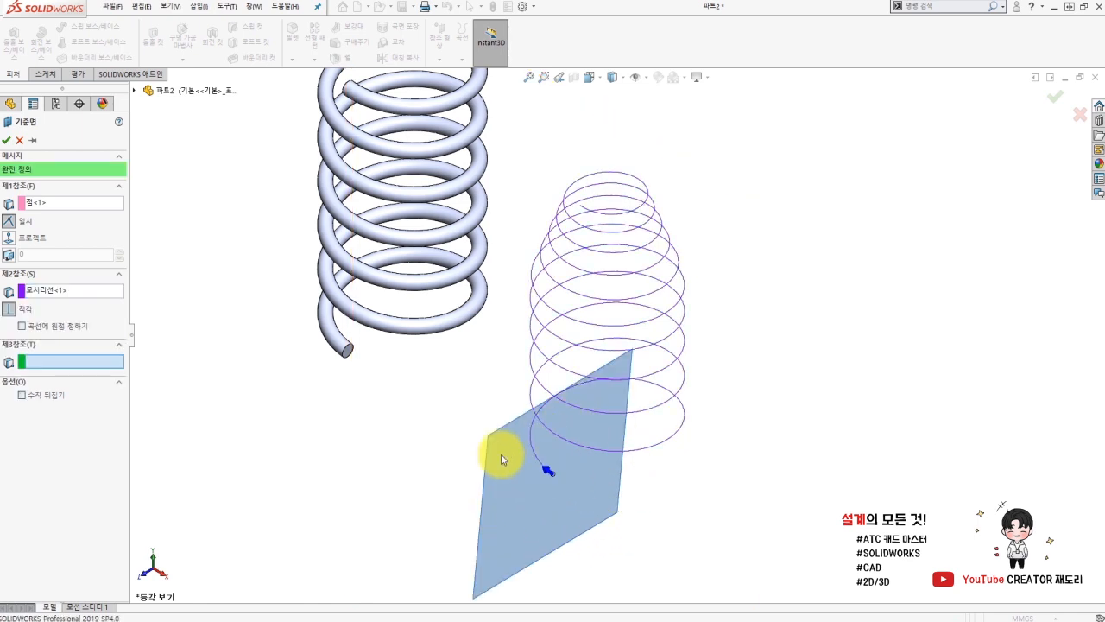
click(6, 140)
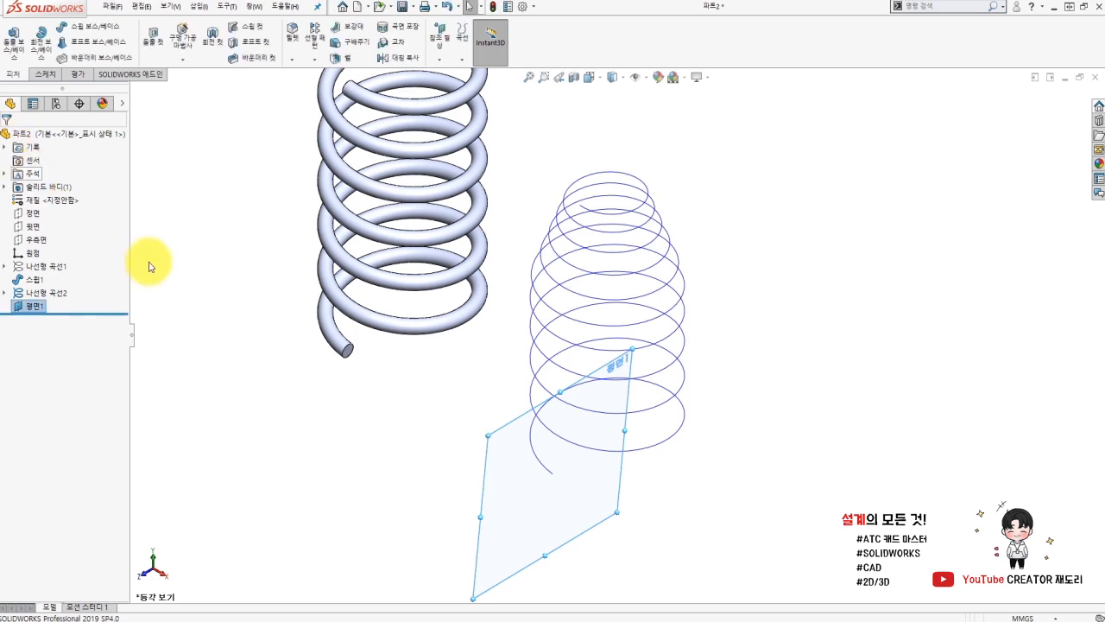
Step: Open a sketch on the new plane and draw a circle about 6.9 mm in diameter just beside the helix endpoint
click(528, 512)
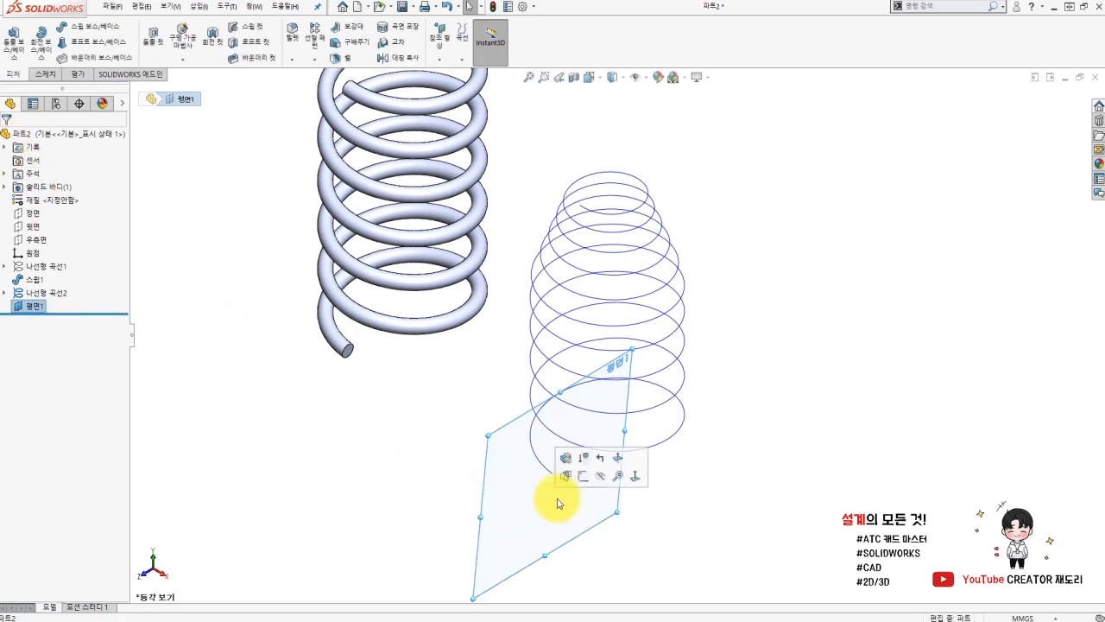
click(584, 484)
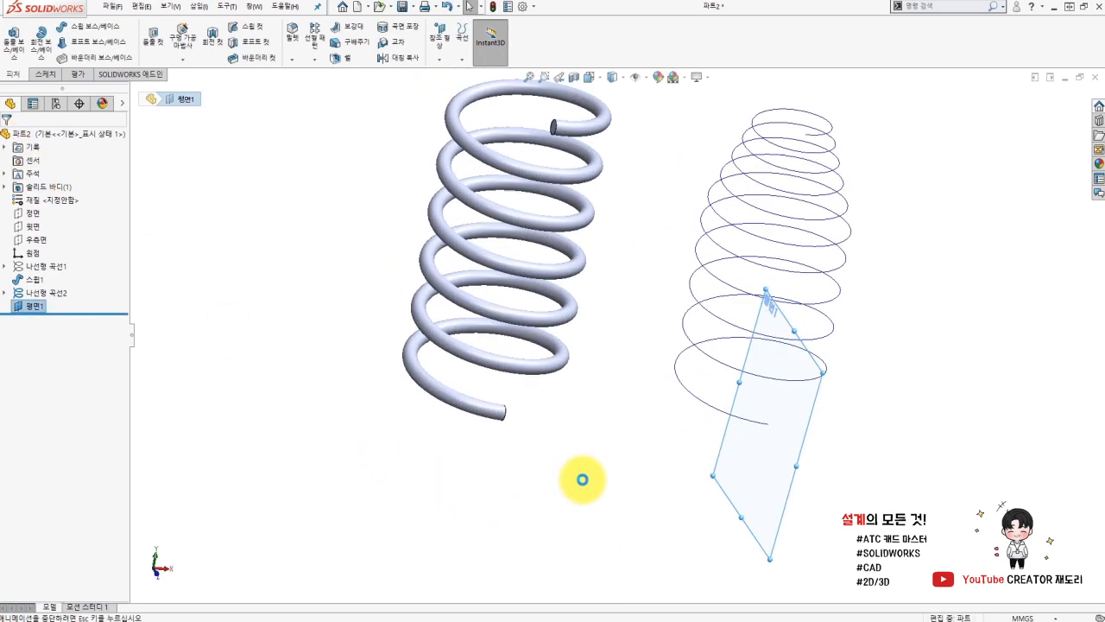
scroll(652, 390, down, 3)
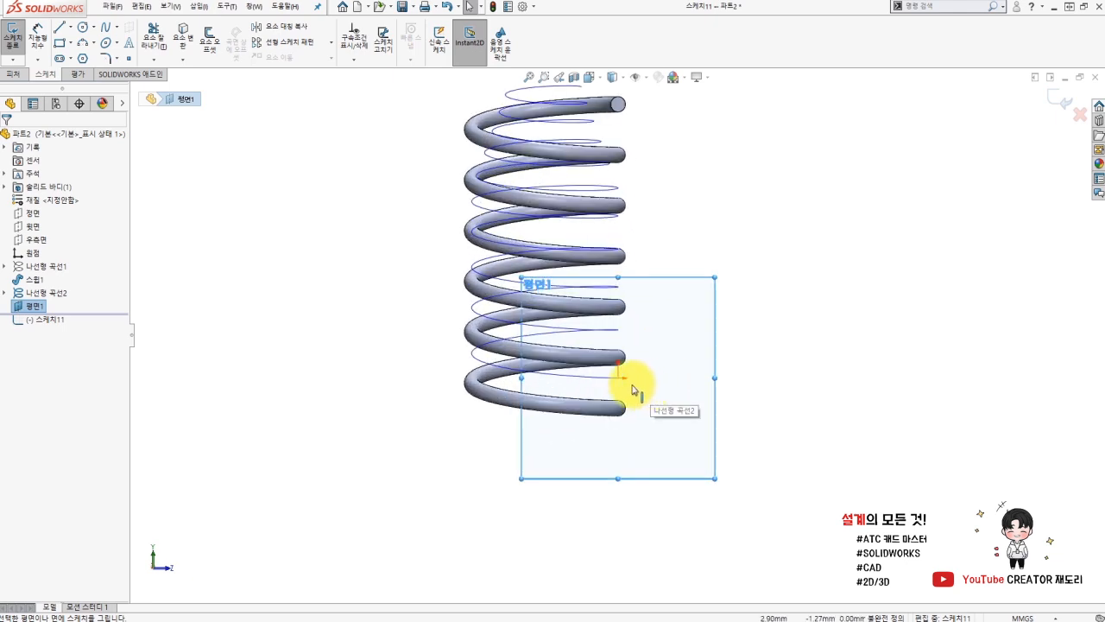
click(82, 27)
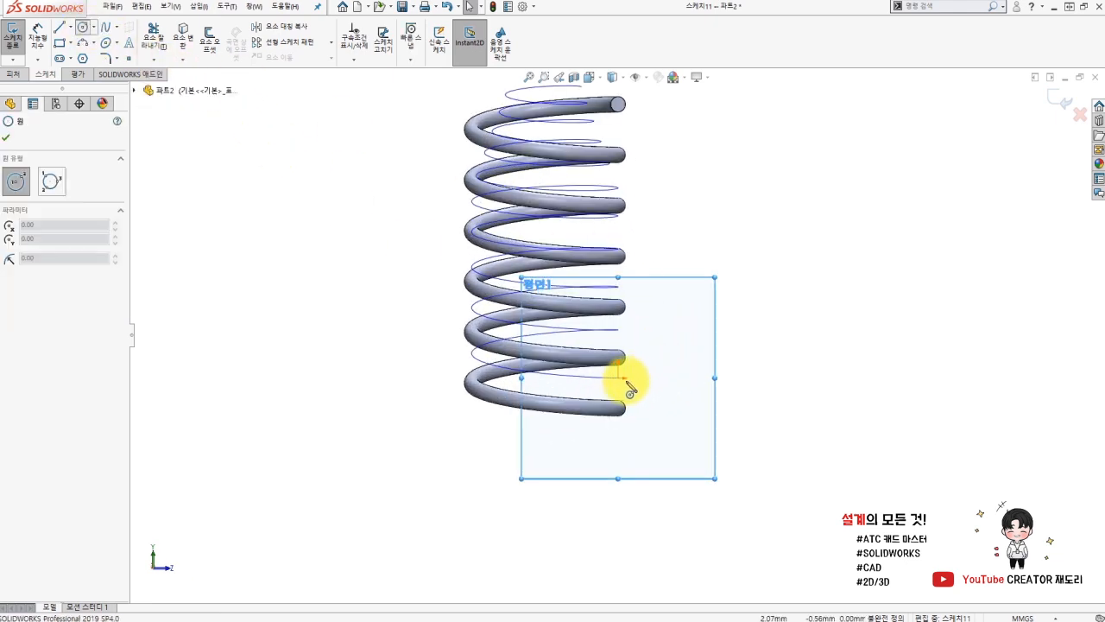
click(635, 377)
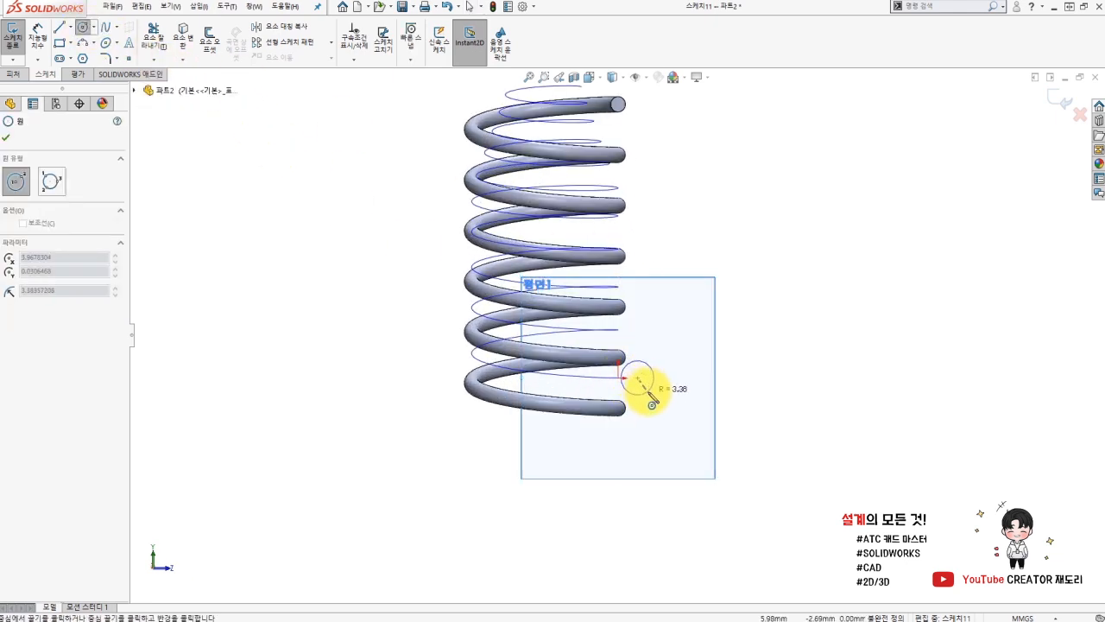
click(651, 404)
key(Escape)
Step: Add a Pierce relation between the profile circle's centre and the variable-pitch helix
click(638, 380)
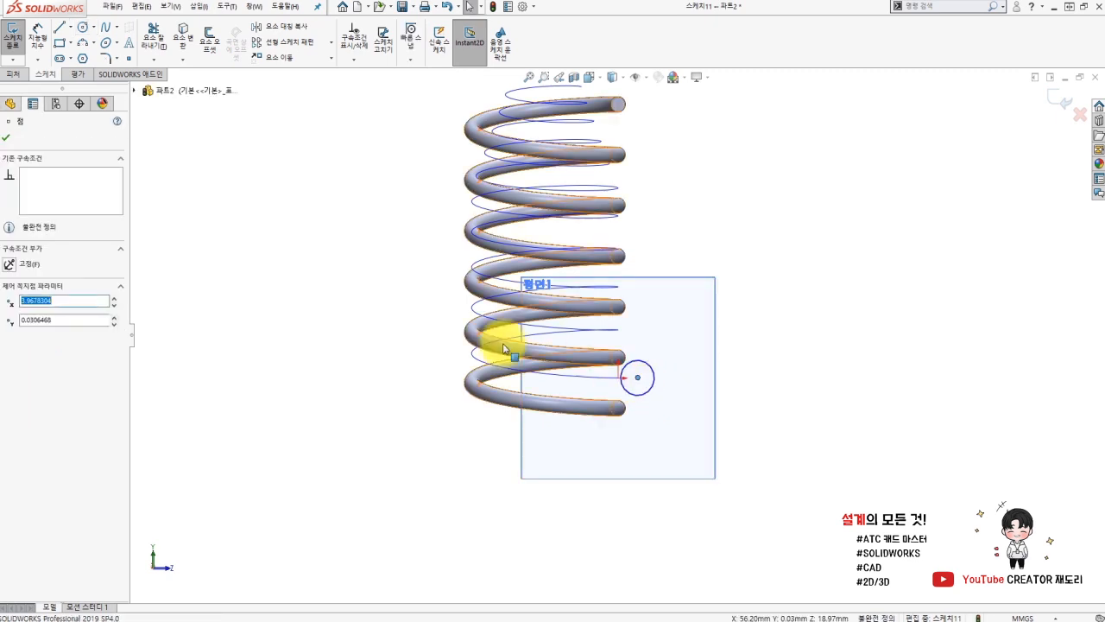
click(722, 391)
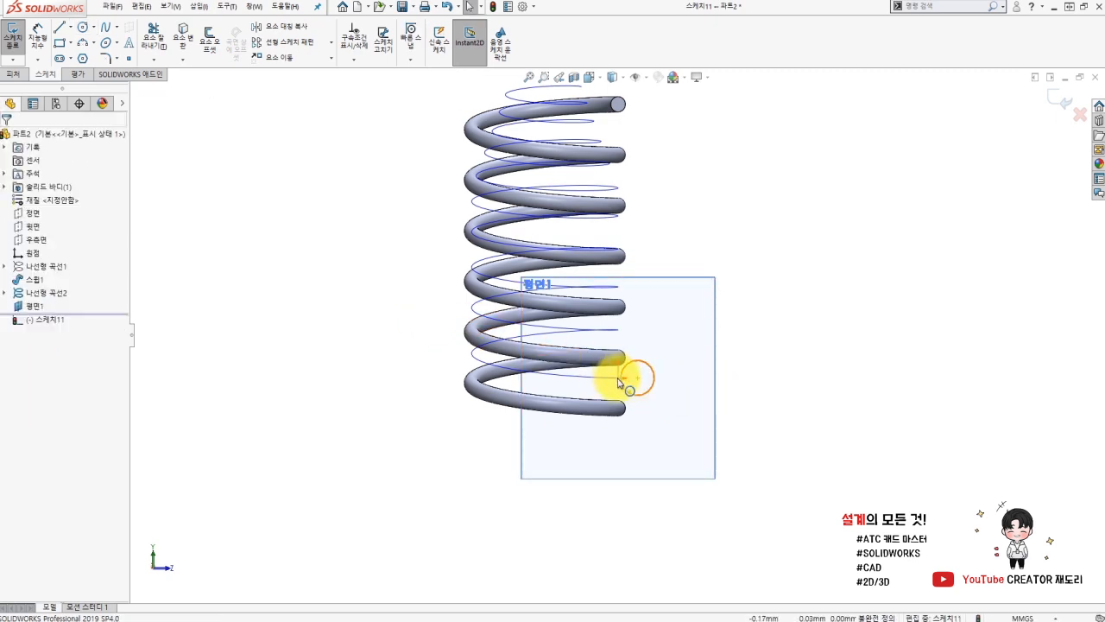
click(637, 380)
middle_drag(616, 380, 666, 363)
ctrl+click(666, 364)
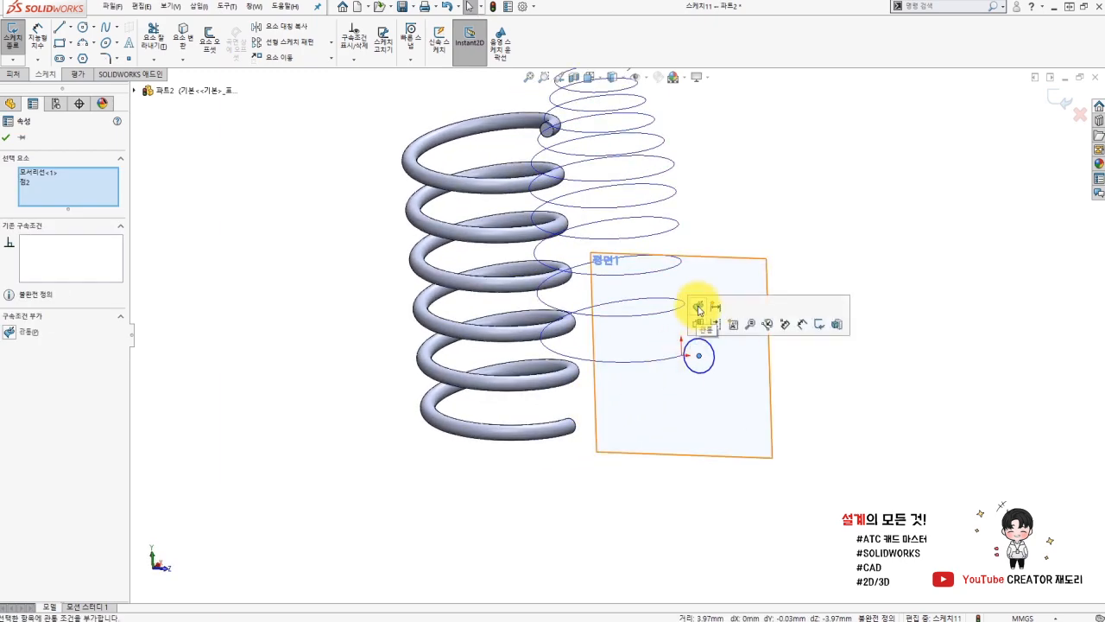
click(699, 309)
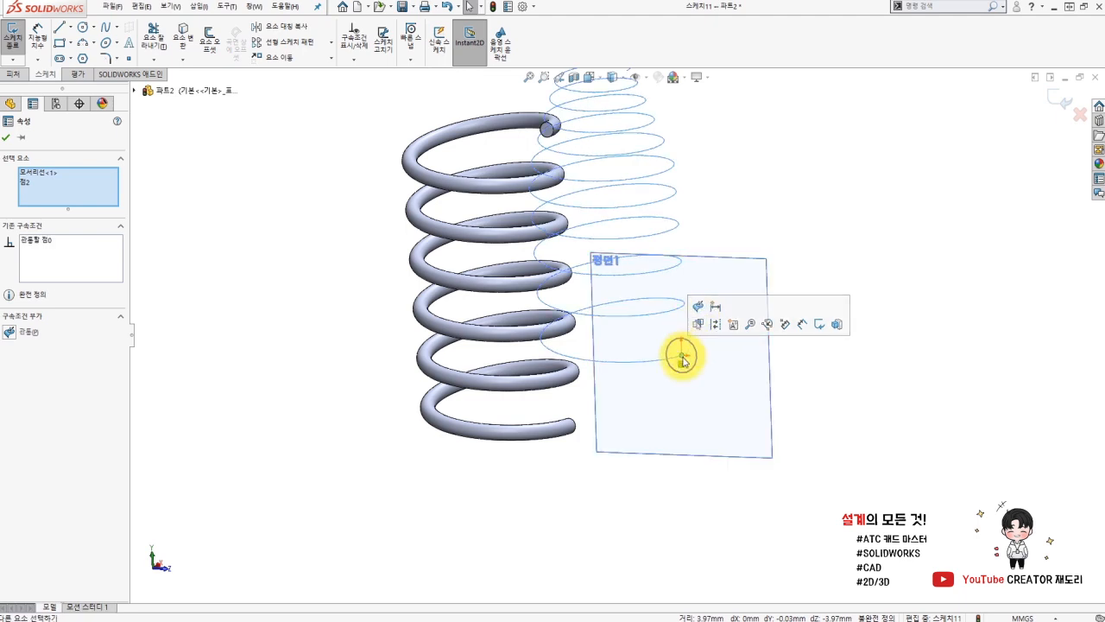
click(727, 369)
Step: Dimension the profile circle's diameter to 2 mm
right_drag(702, 323, 715, 291)
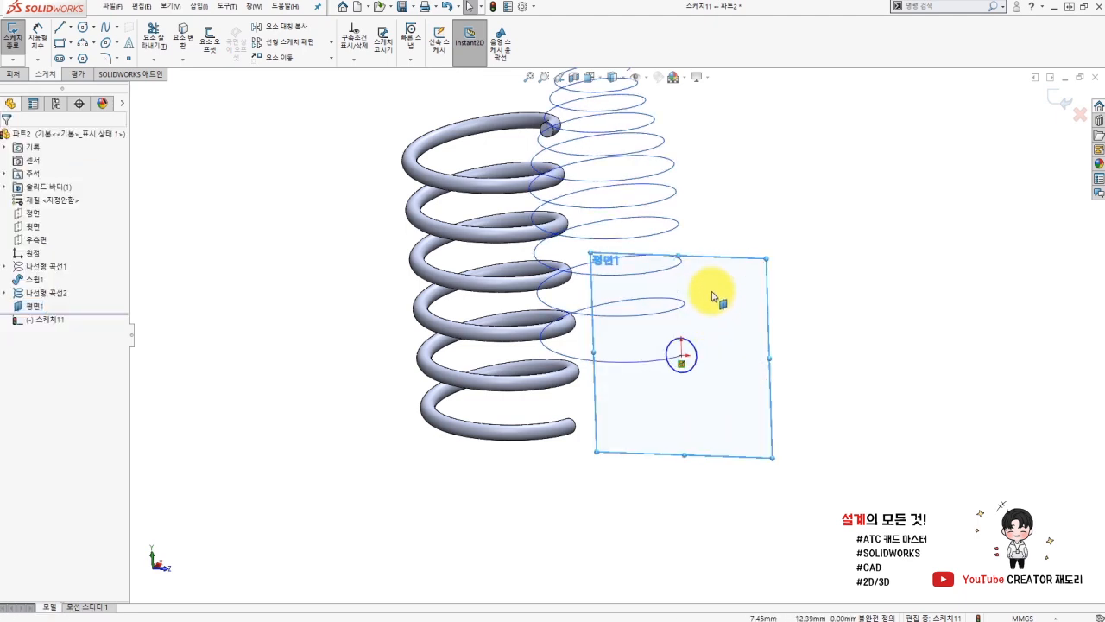
click(696, 350)
click(787, 399)
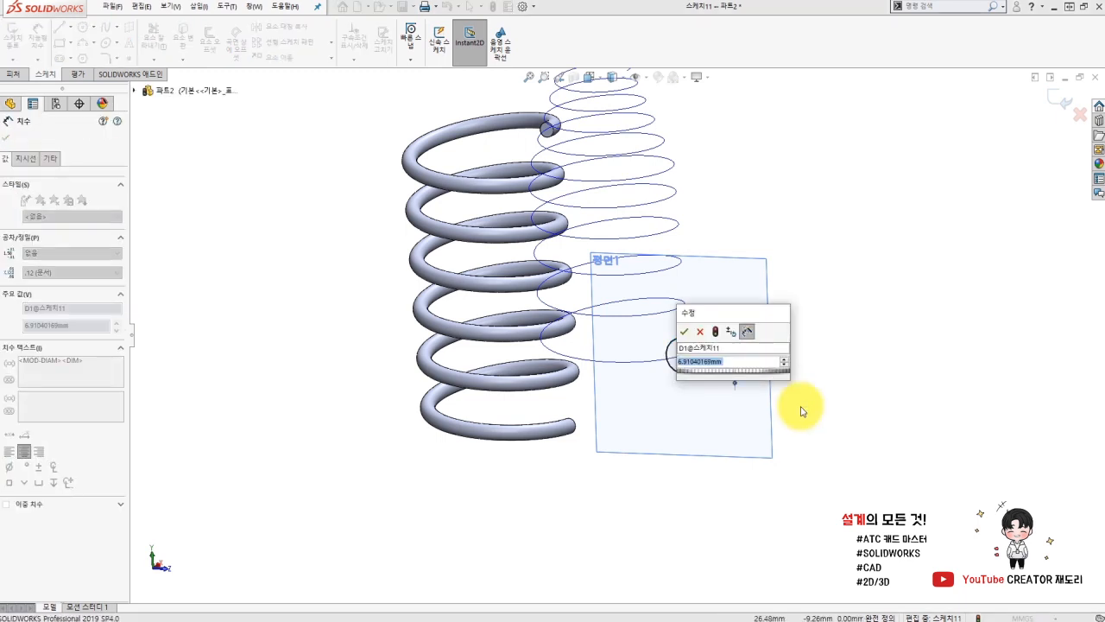
text(2)
key(Return)
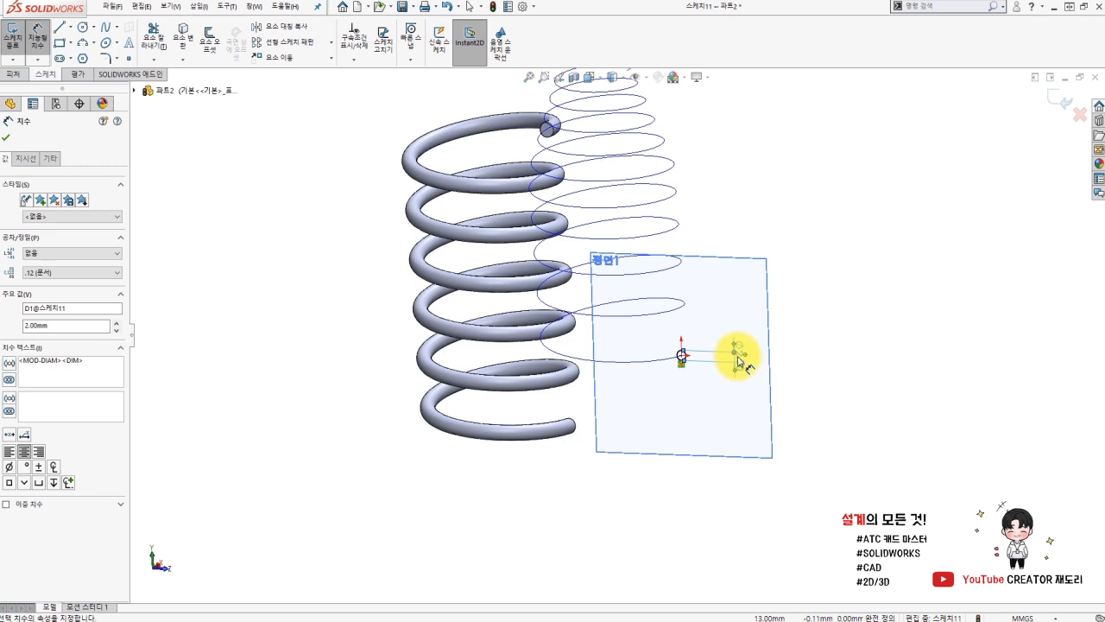
Step: Set the profile circle's diameter to 2.5 mm and exit the sketch
double_click(739, 362)
text(2.5)
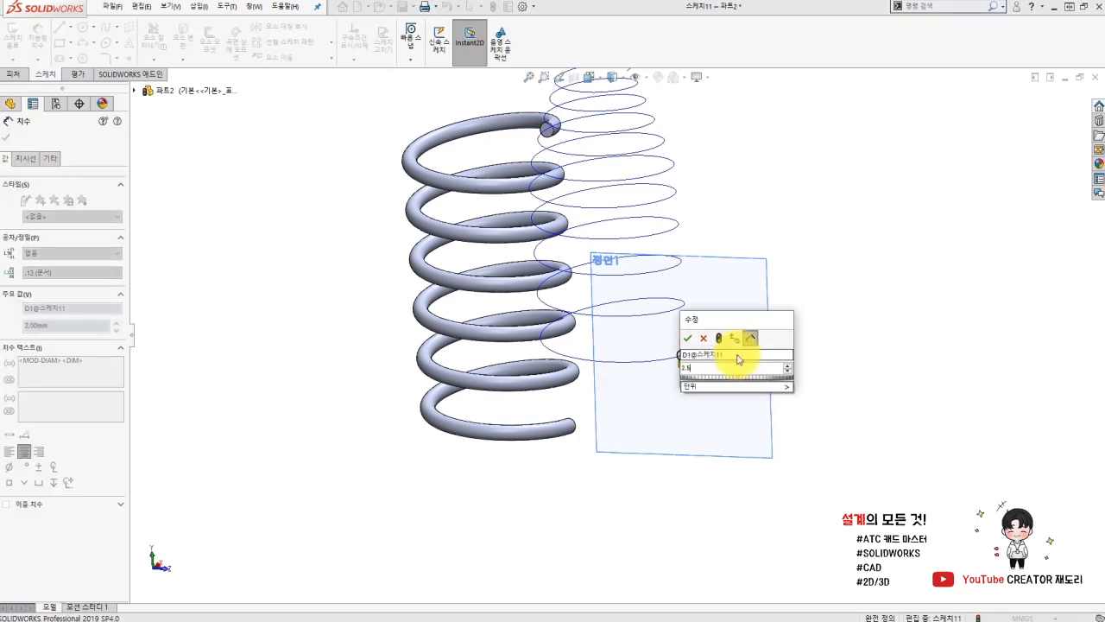
key(Return)
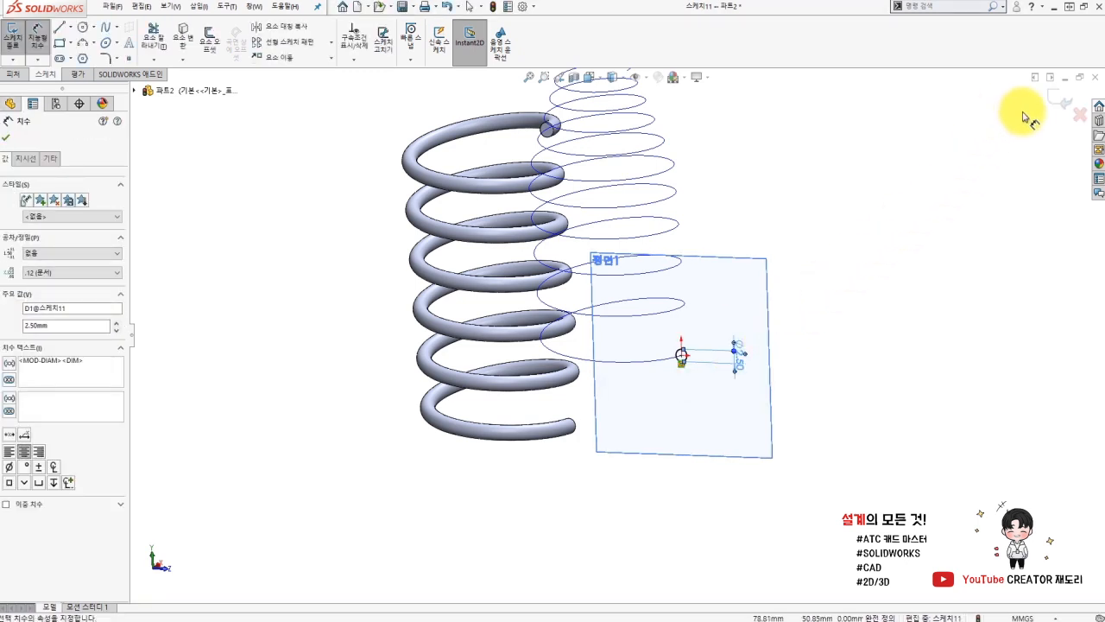
click(1057, 103)
Step: Sweep the 2.5 mm circle sketch as a solid along the variable-pitch helix, using the sketch profile option
middle_drag(892, 269, 780, 367)
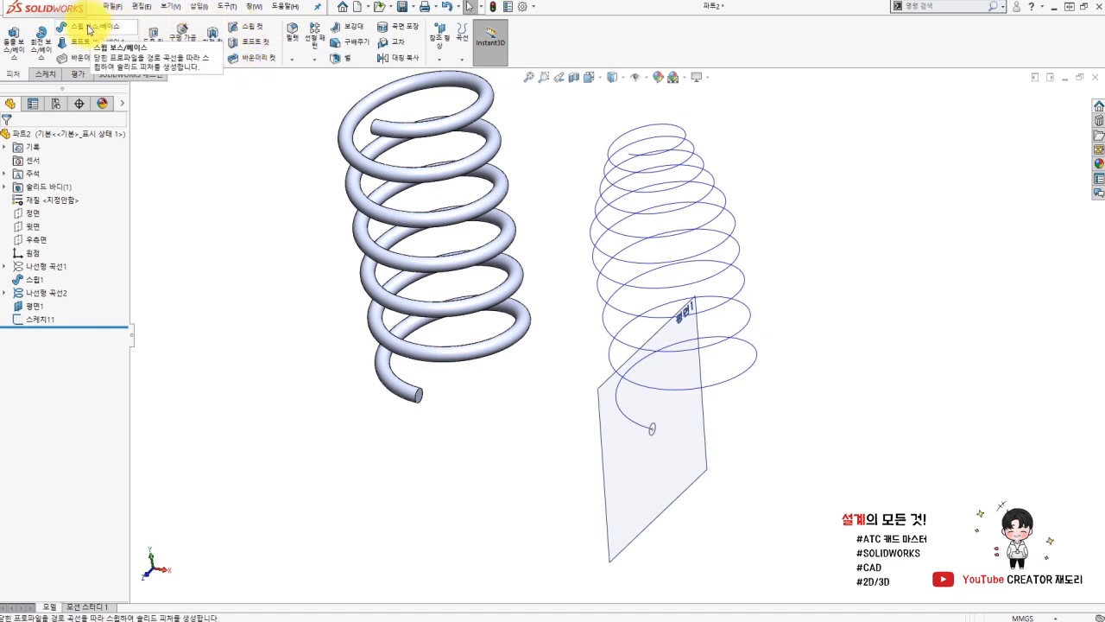
click(86, 26)
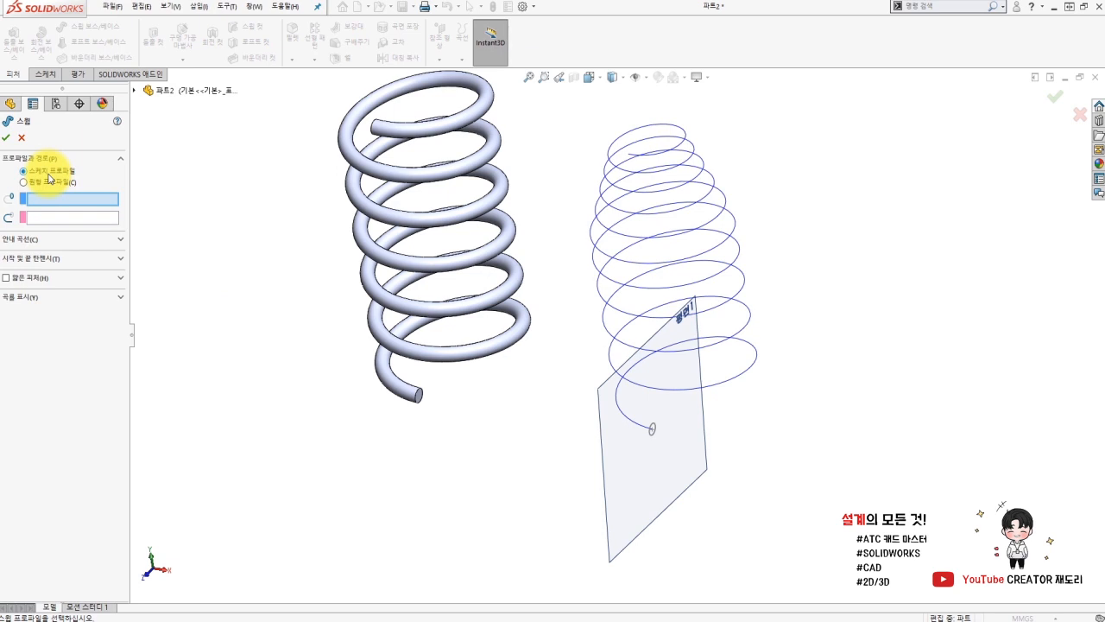
click(656, 430)
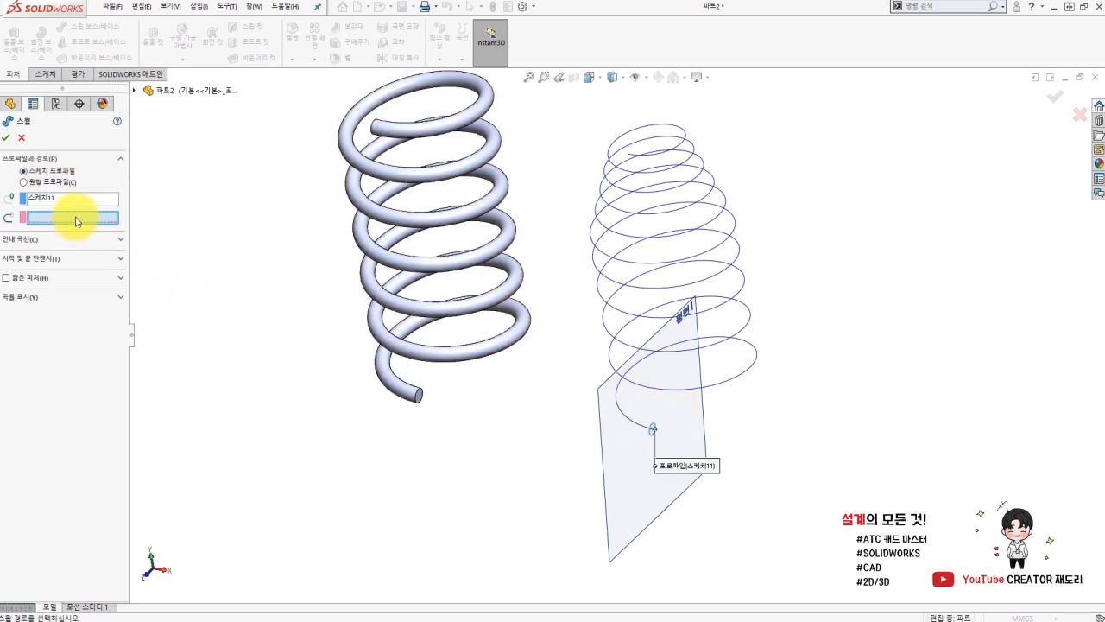
click(632, 425)
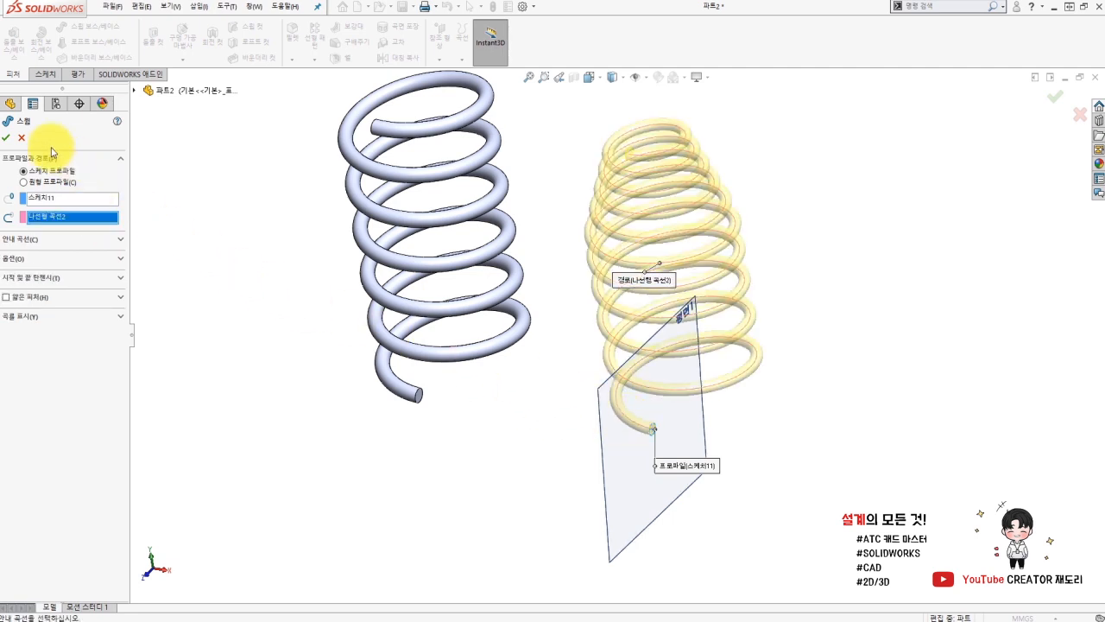
click(10, 139)
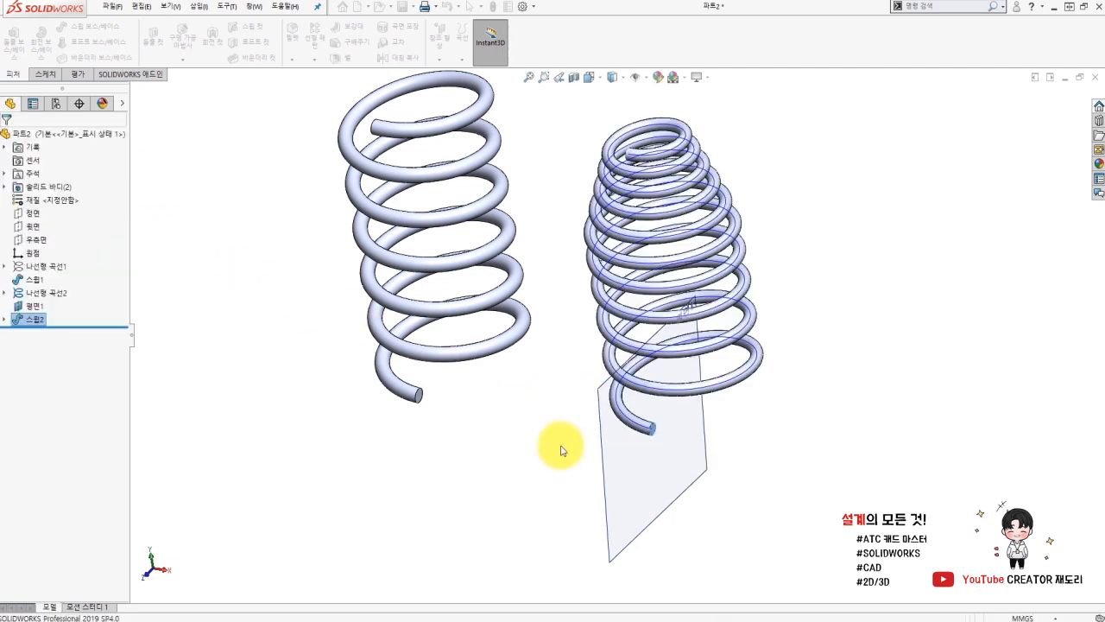
Step: Hide the reference plane at the narrowing spring's lower end and the variable-pitch helix curve
click(672, 486)
click(743, 447)
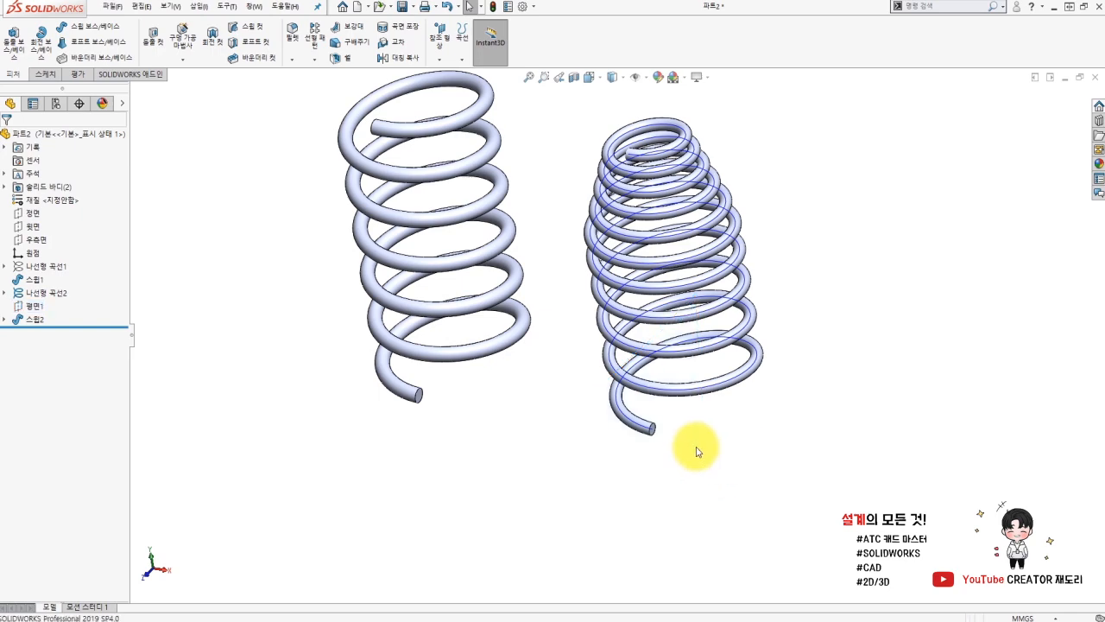
click(641, 429)
click(686, 390)
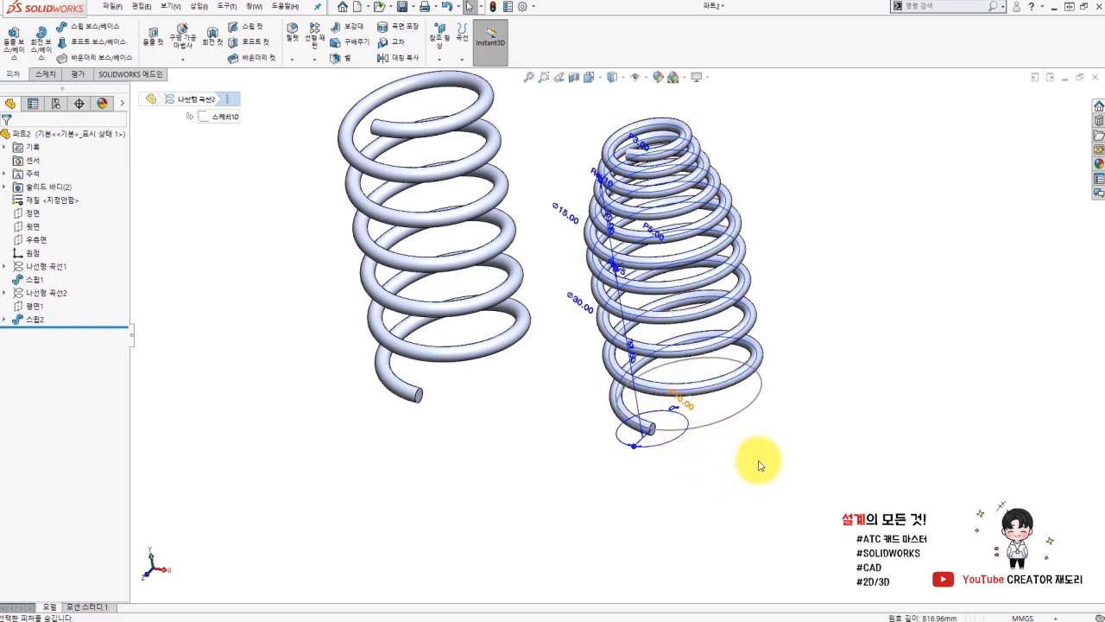
key(ctrl+7)
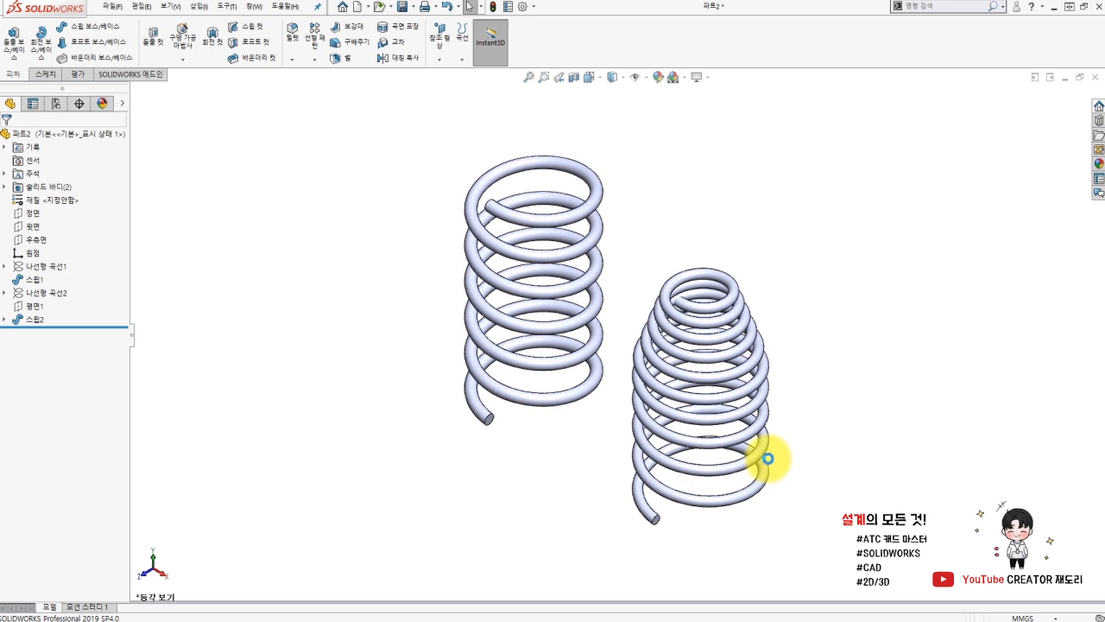